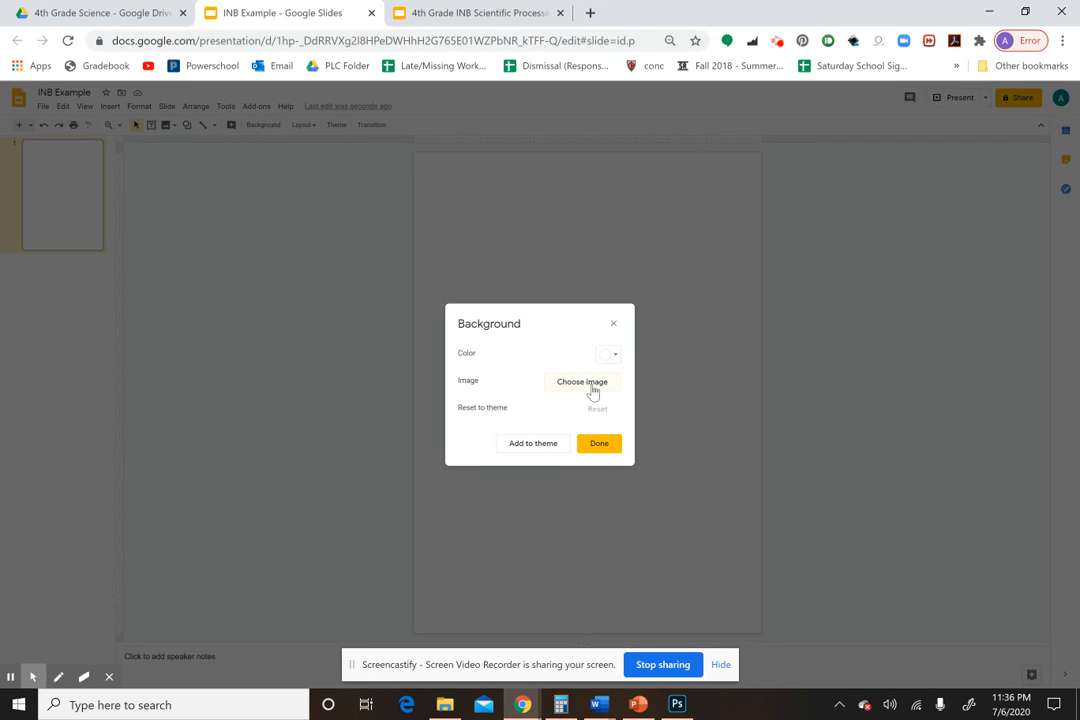
Step: Set the cover slide's background to the uploaded Paint Chip Pink image from the Paint Chip covers folder
{"action": "left_click", "coordinate": [592, 392]}
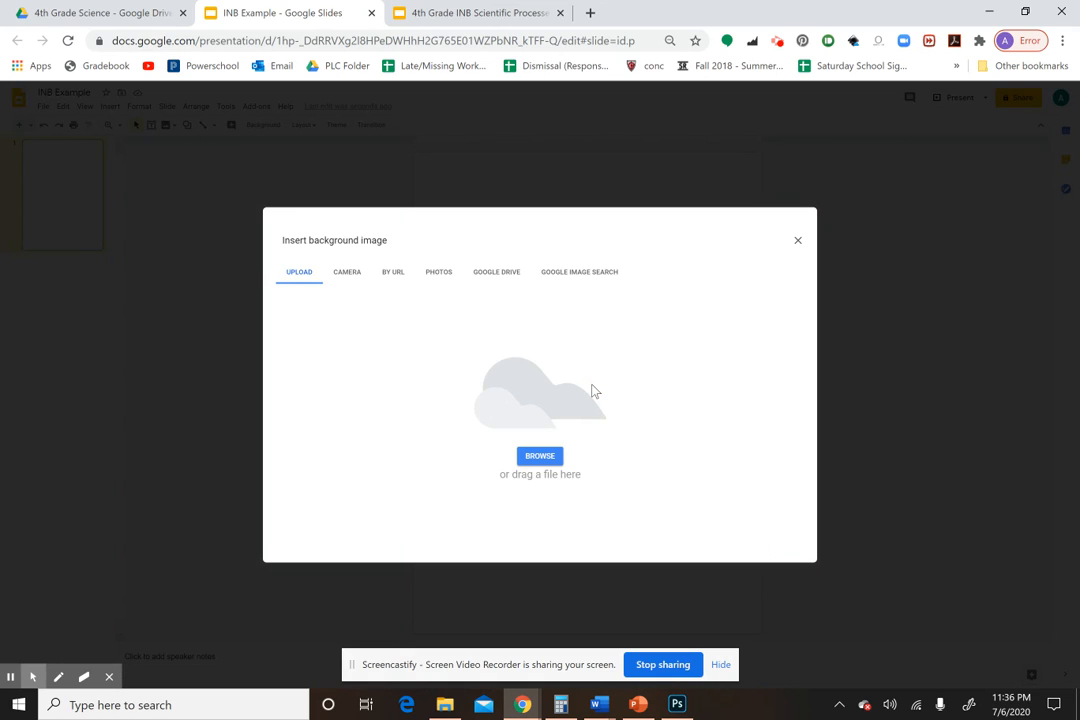
{"action": "left_click", "coordinate": [555, 455]}
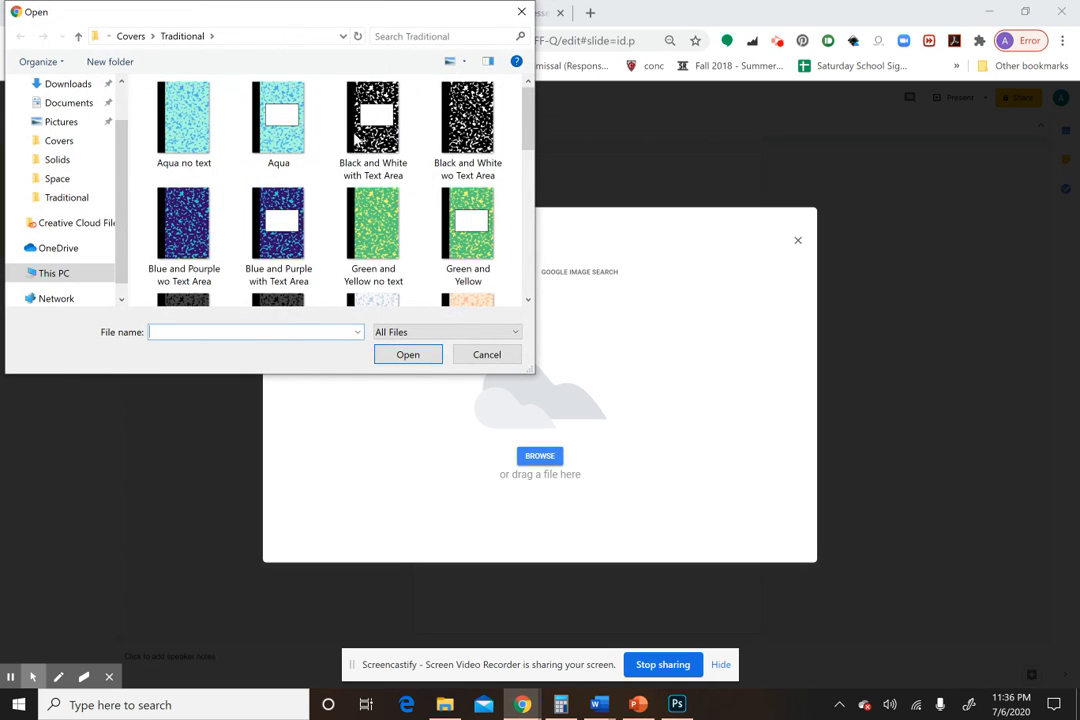
{"action": "left_click", "coordinate": [134, 37]}
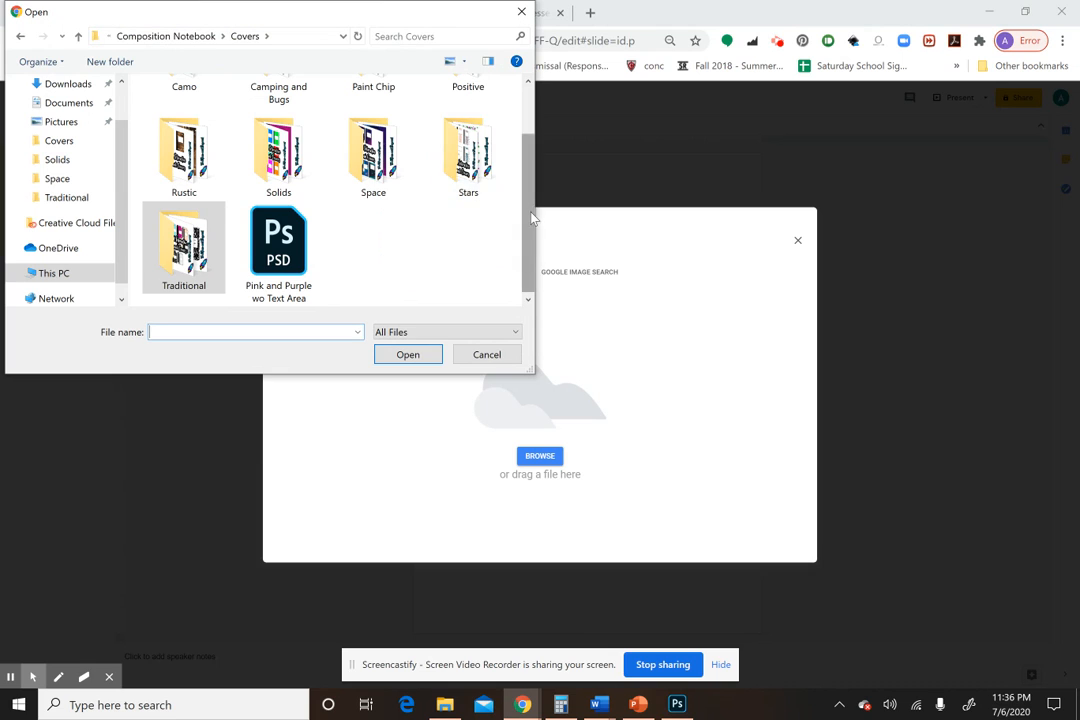
{"action": "left_click_drag", "start_coordinate": [530, 211], "coordinate": [540, 178]}
{"action": "double_click", "coordinate": [375, 200]}
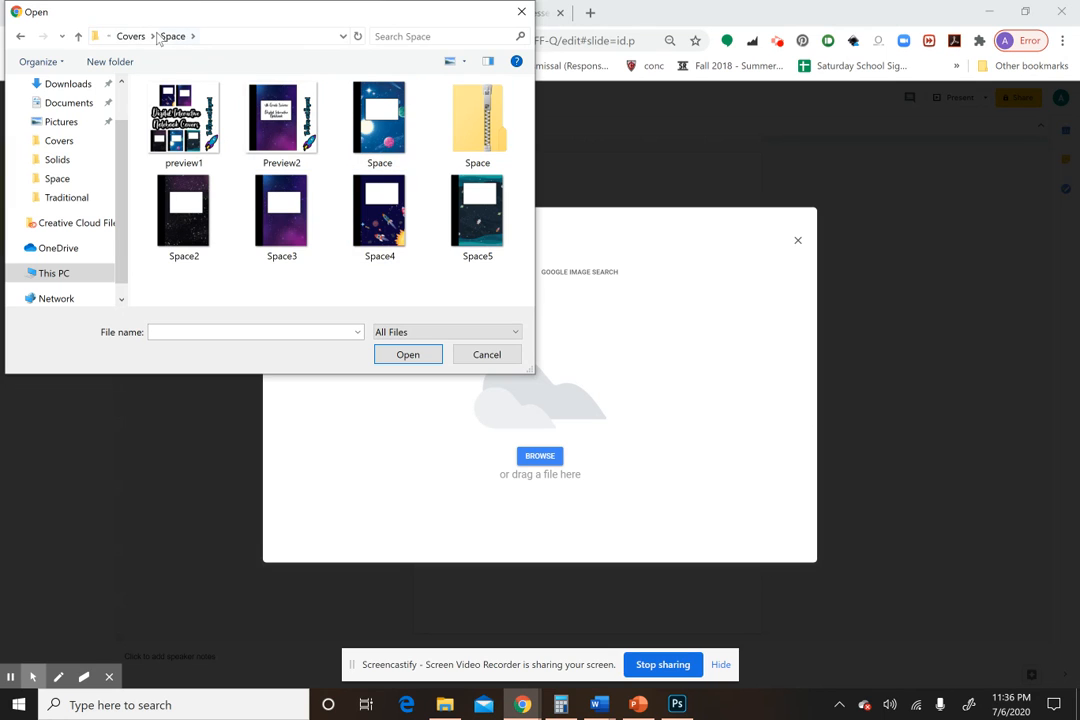
{"action": "left_click", "coordinate": [138, 37]}
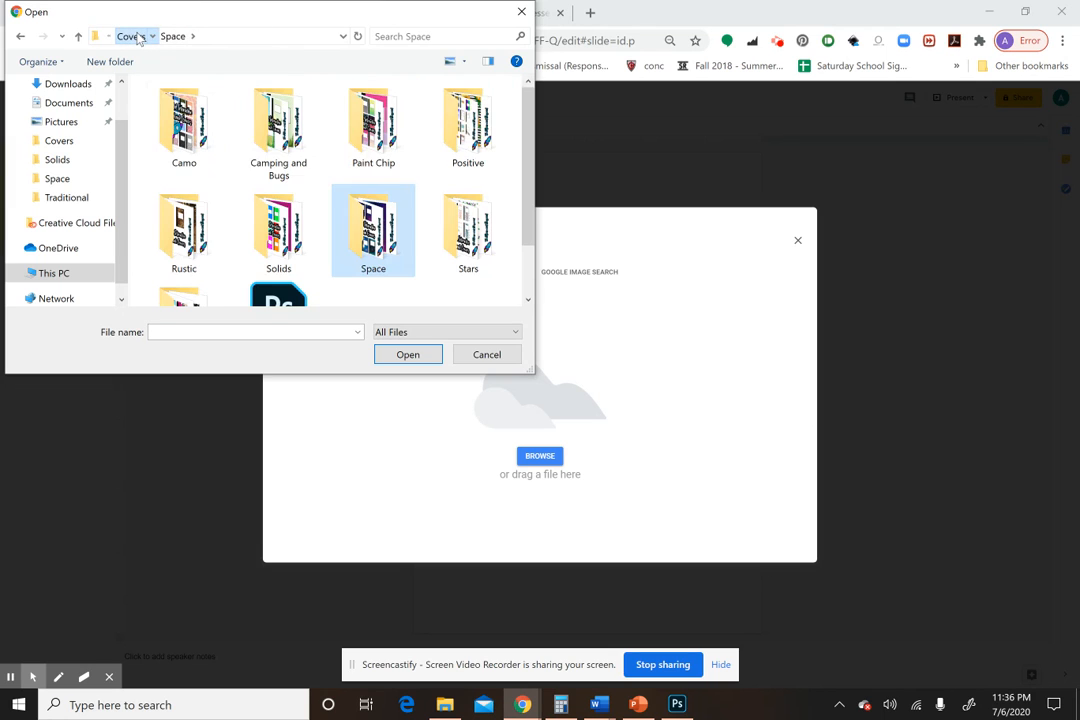
{"action": "double_click", "coordinate": [343, 139]}
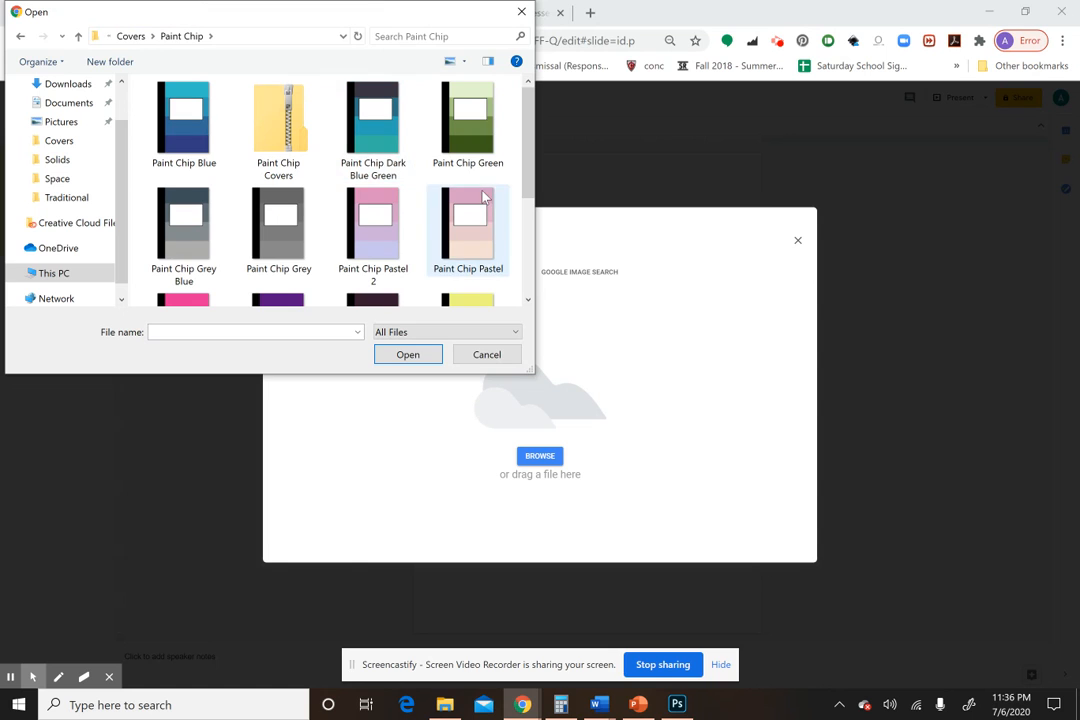
{"action": "scroll", "coordinate": [534, 177], "scroll_direction": "down", "scroll_amount": 1}
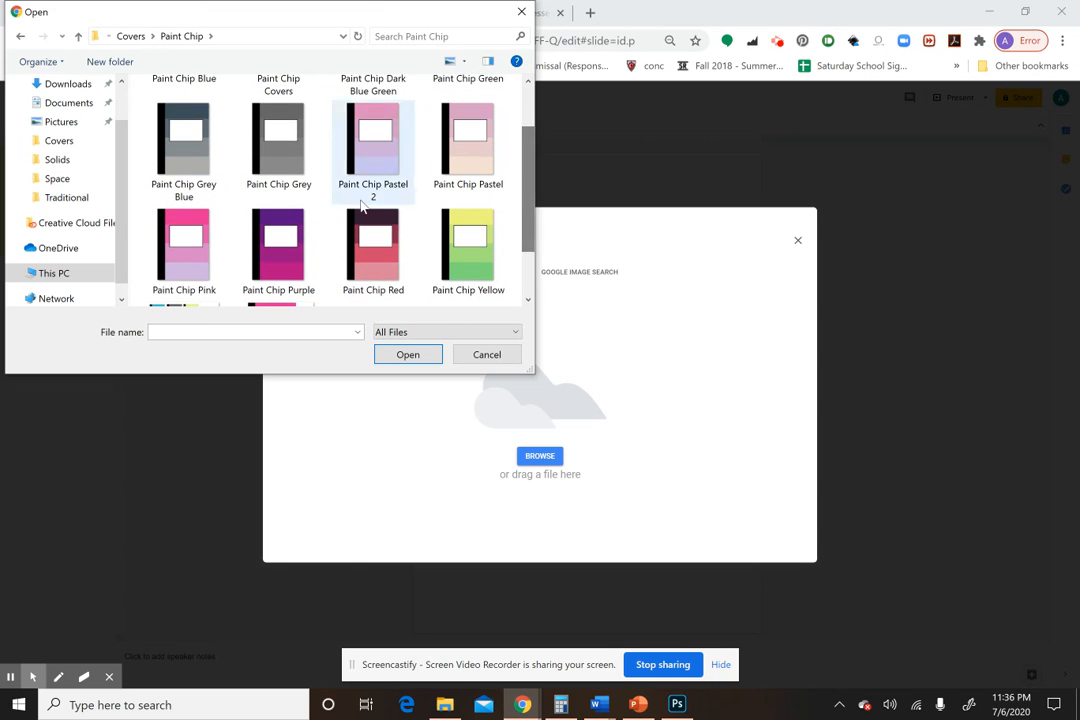
{"action": "double_click", "coordinate": [180, 230]}
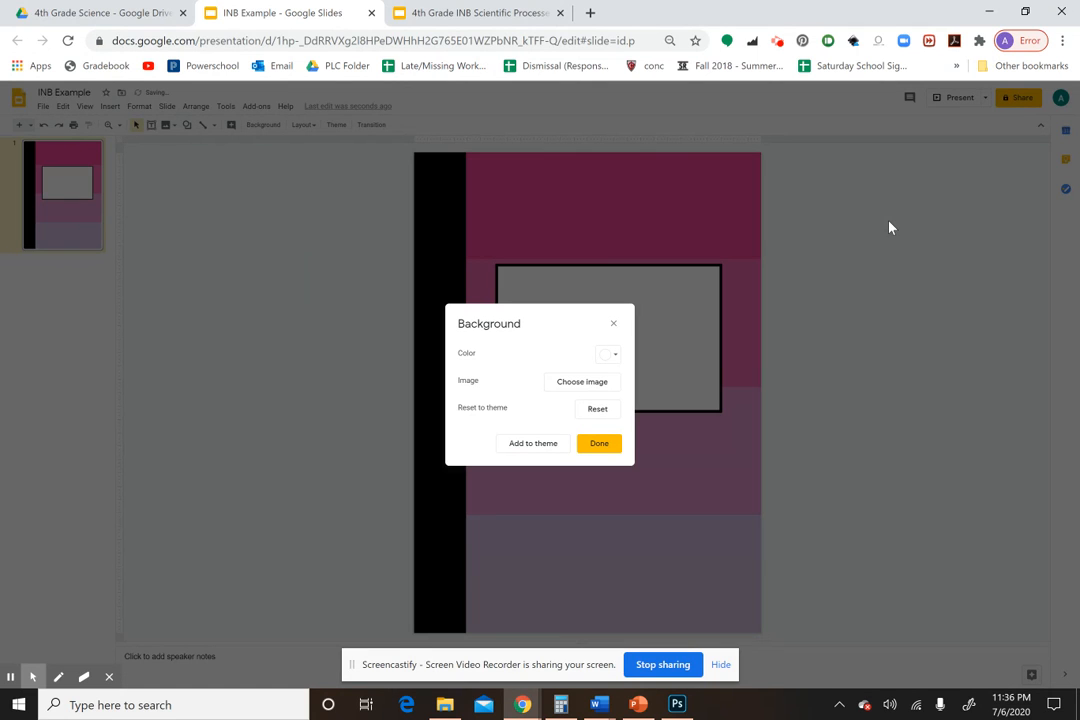
{"action": "left_click", "coordinate": [598, 446]}
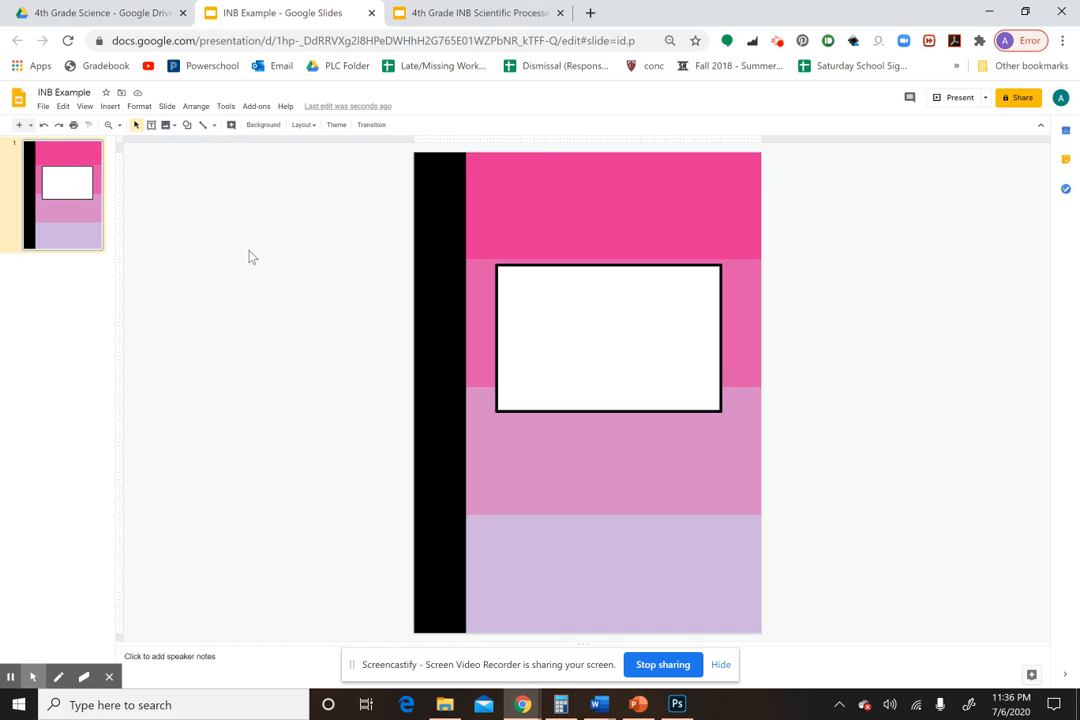
Step: Add a text box filling the cover's white label area and enter "Example Interactive Notebook"
{"action": "left_click", "coordinate": [110, 106]}
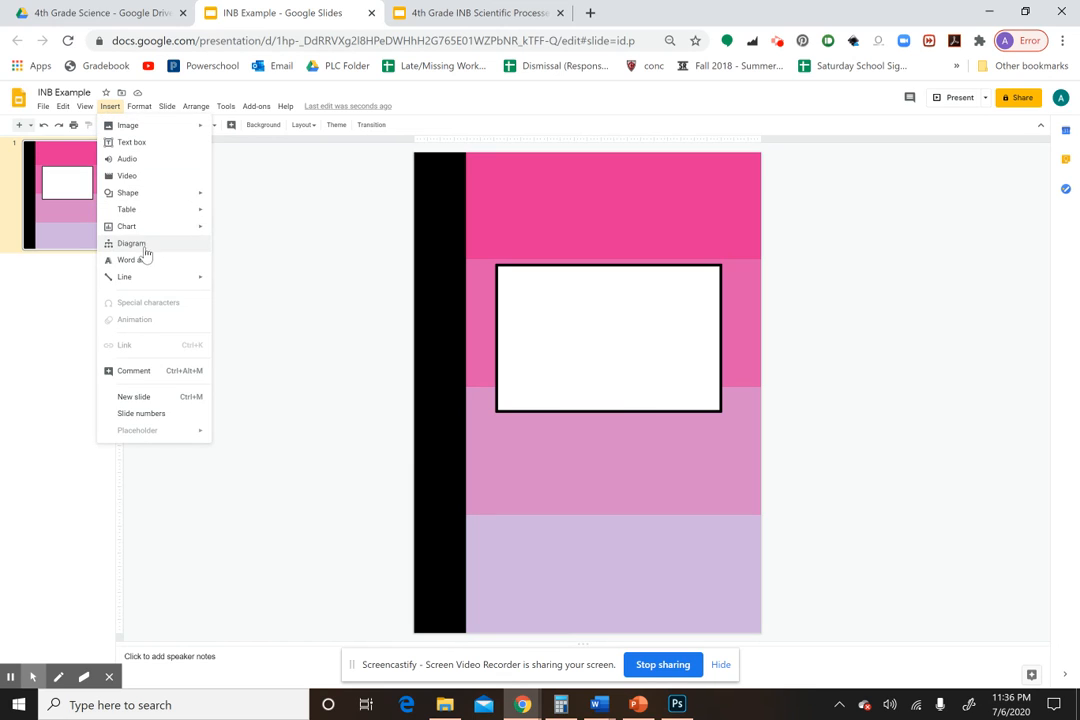
{"action": "left_click", "coordinate": [160, 146]}
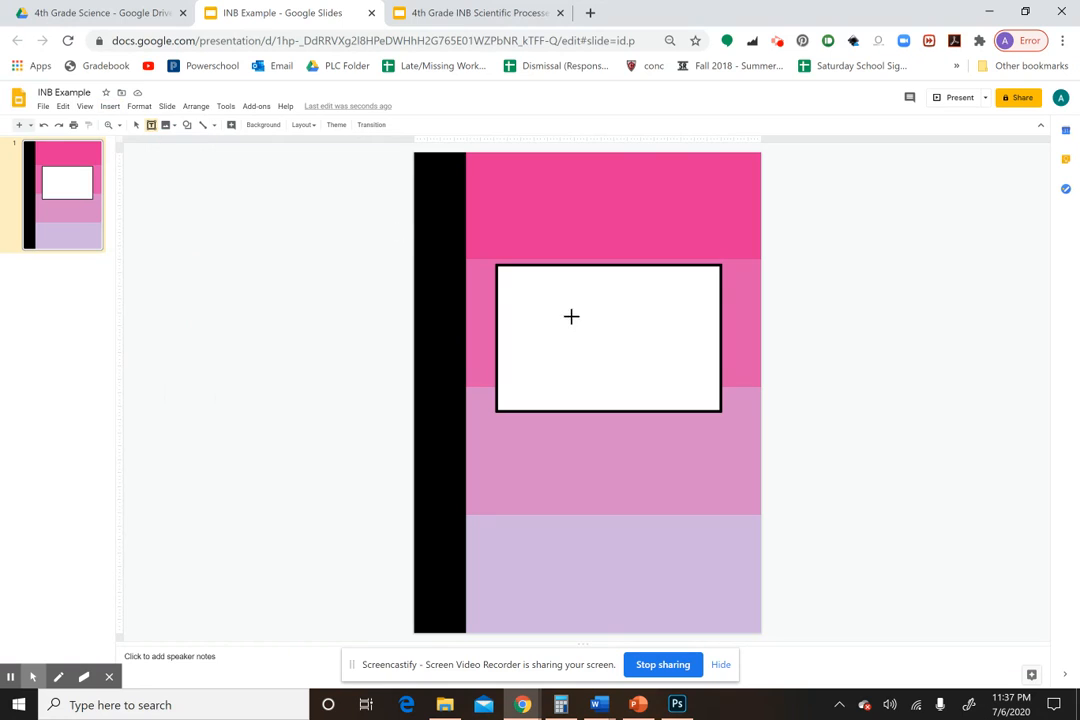
{"action": "left_click_drag", "start_coordinate": [504, 270], "coordinate": [711, 400]}
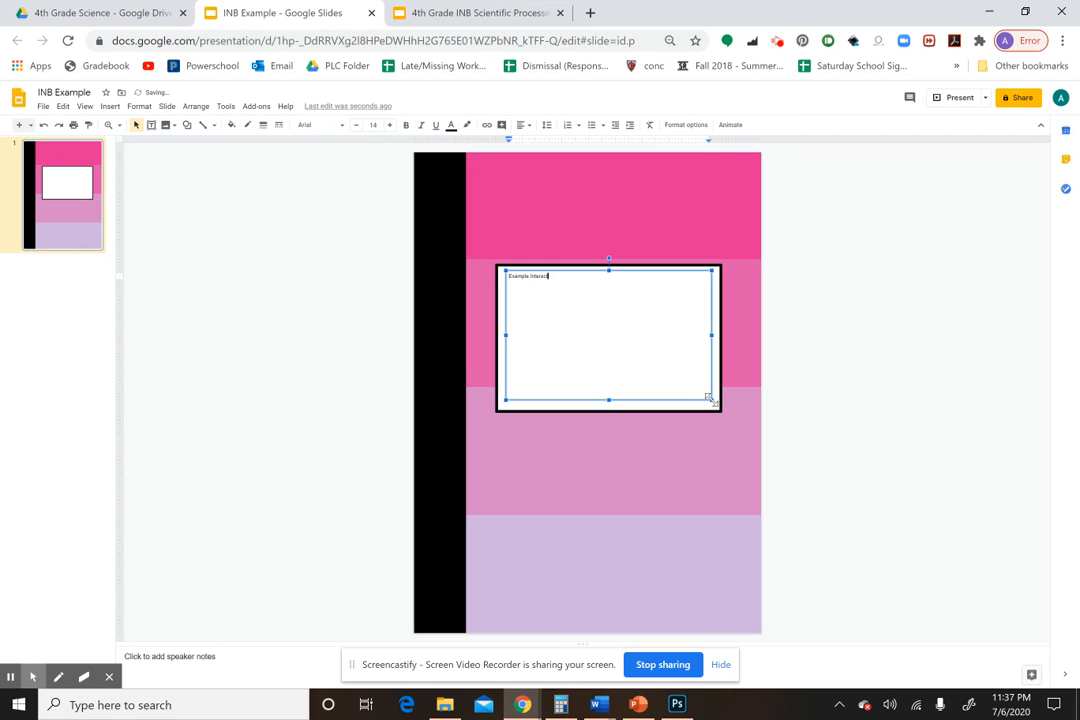
Step: Set the font size of the whole cover title to 40
{"action": "key", "text": "ctrl+a"}
{"action": "left_click", "coordinate": [390, 124]}
{"action": "left_click", "coordinate": [391, 125]}
{"action": "left_click", "coordinate": [391, 125]}
{"action": "left_click", "coordinate": [391, 125]}
{"action": "left_click", "coordinate": [391, 125]}
{"action": "left_click", "coordinate": [372, 124]}
{"action": "type", "text": "40"}
{"action": "key", "text": "Return"}
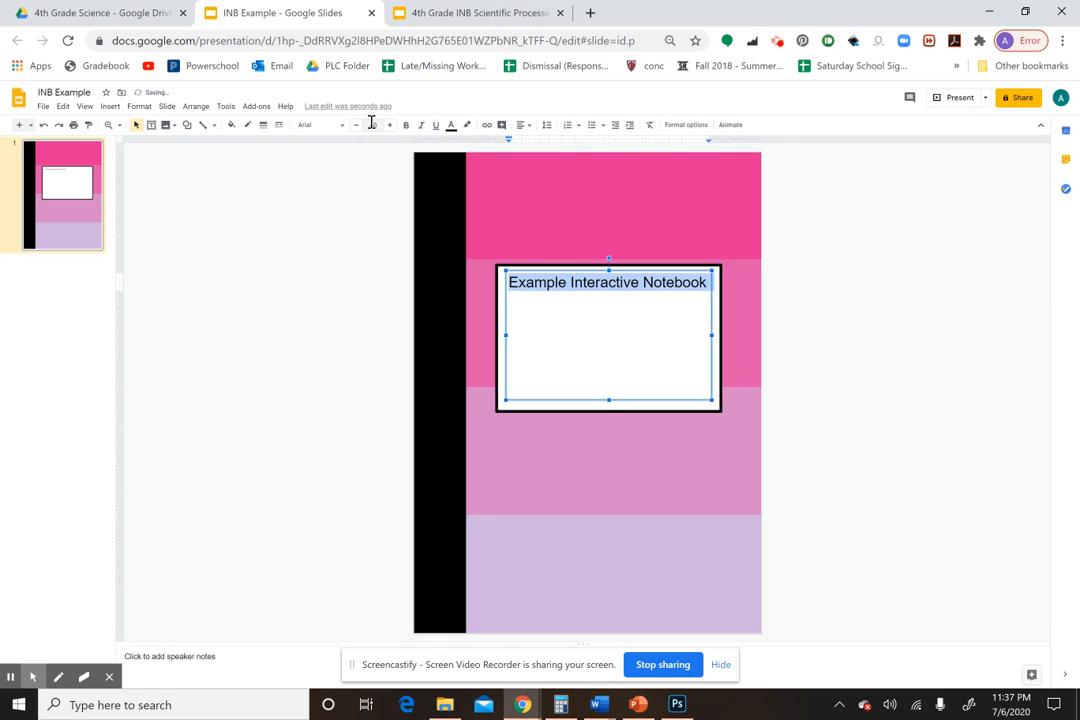
Step: Center the cover title horizontally and reposition it around the middle of the white label
{"action": "left_click", "coordinate": [523, 125]}
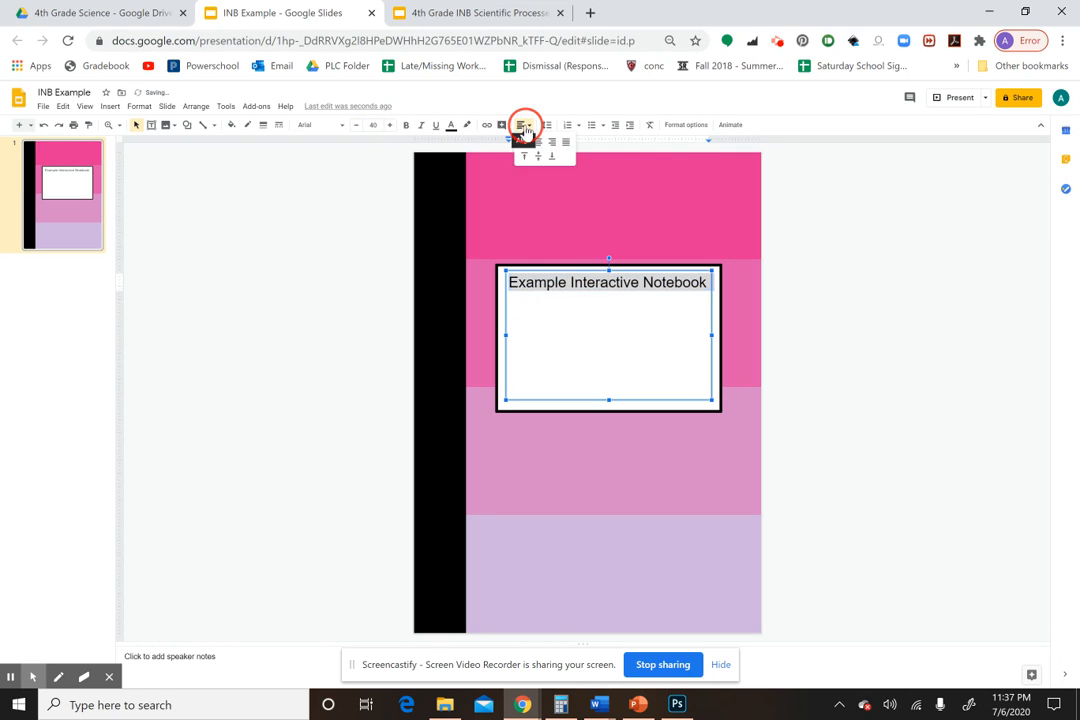
{"action": "left_click", "coordinate": [538, 142]}
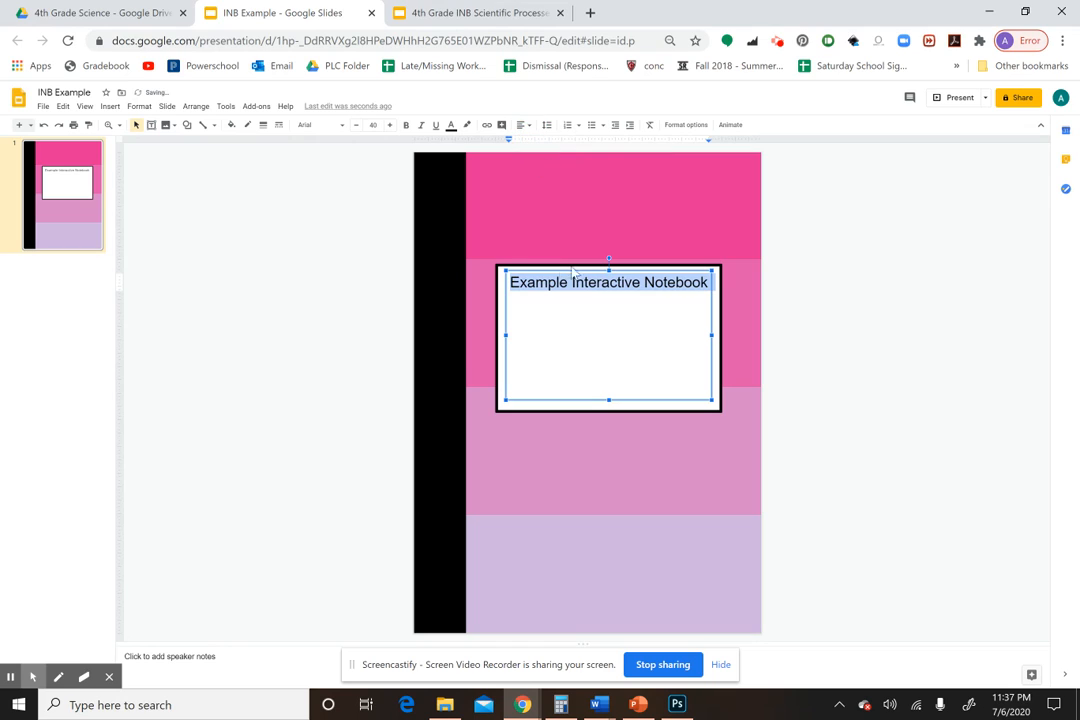
{"action": "left_click", "coordinate": [608, 401]}
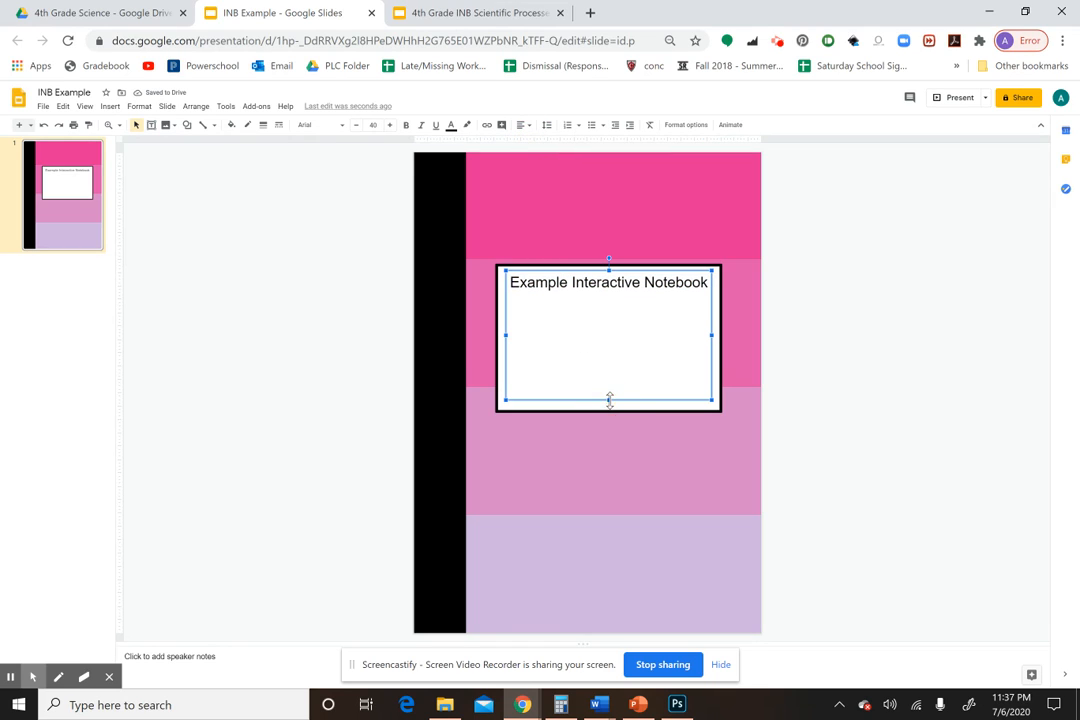
{"action": "left_click_drag", "start_coordinate": [609, 401], "coordinate": [581, 317]}
{"action": "left_click", "coordinate": [338, 303]}
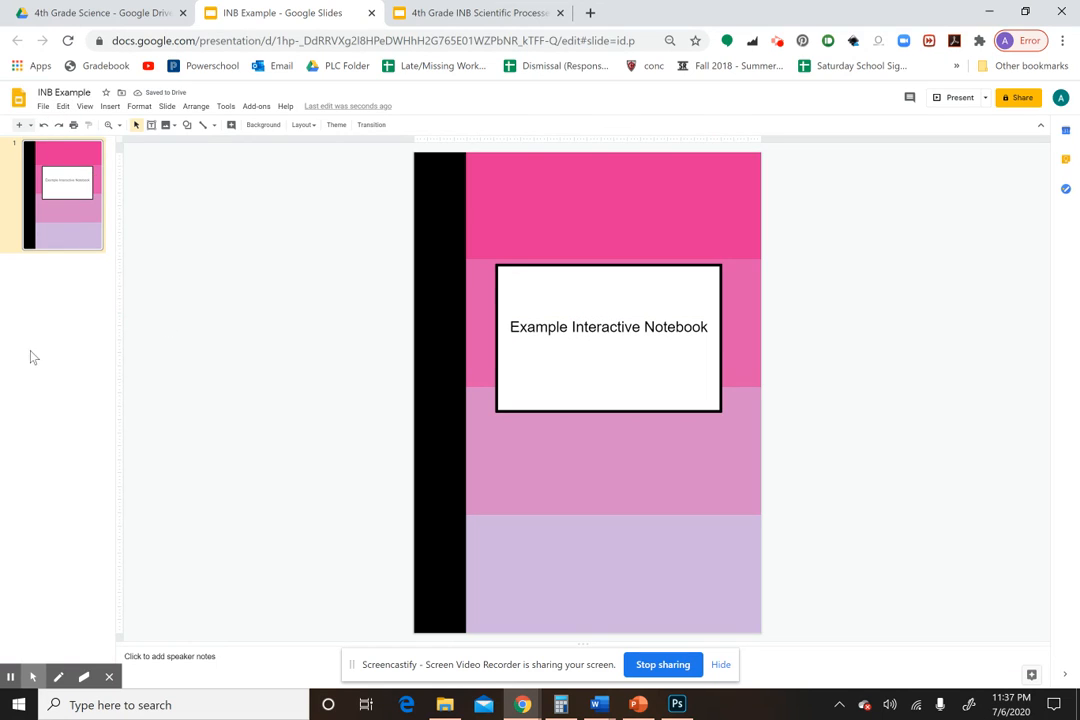
Step: Add a new title-and-body slide after the cover
{"action": "left_click", "coordinate": [20, 124]}
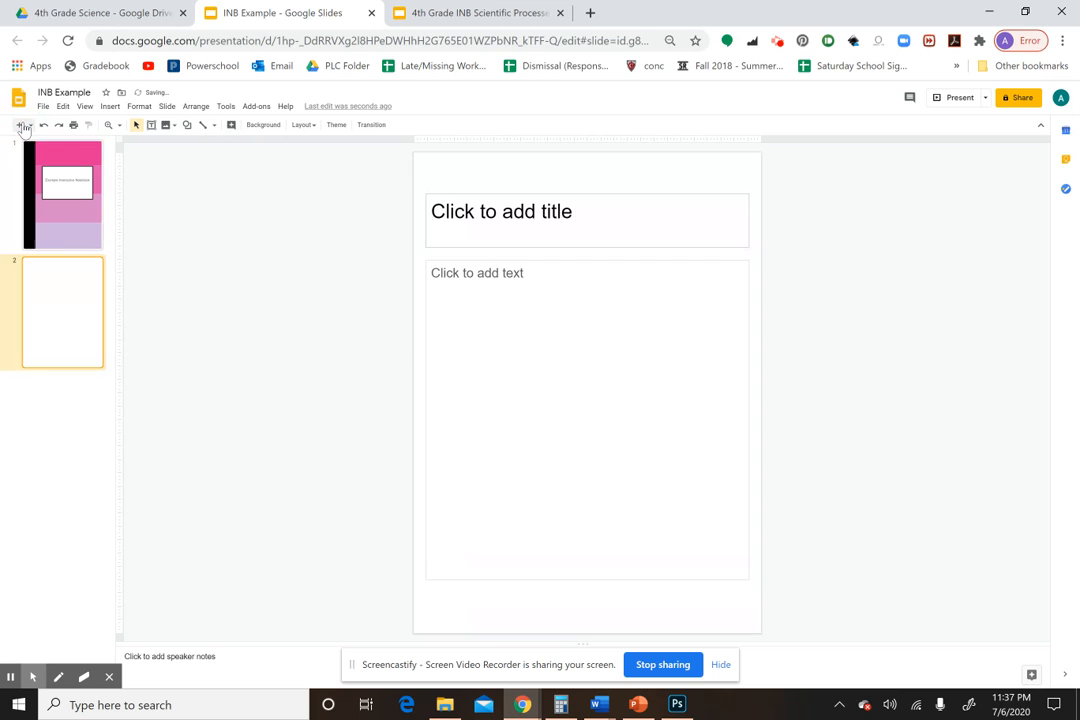
{"action": "left_click_drag", "start_coordinate": [811, 195], "coordinate": [118, 581]}
{"action": "left_click", "coordinate": [370, 317]}
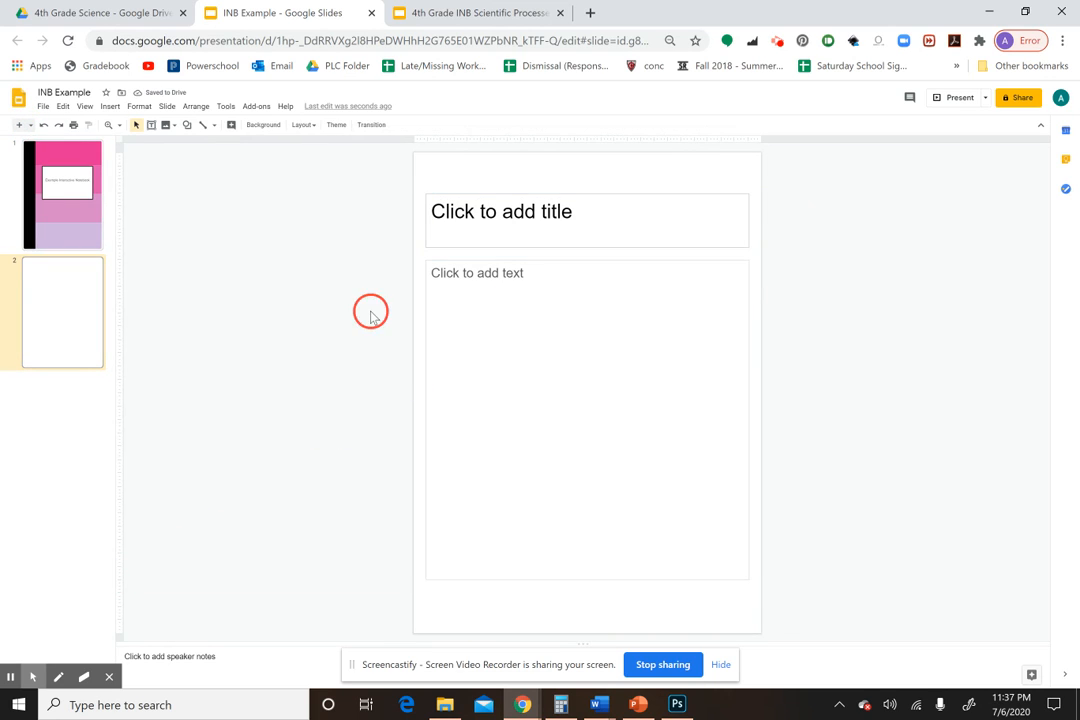
Step: Search Google images for "college ruled paper" and set the white lined sheet with a margin line as slide 2's background
{"action": "left_click", "coordinate": [262, 125]}
{"action": "left_click", "coordinate": [576, 389]}
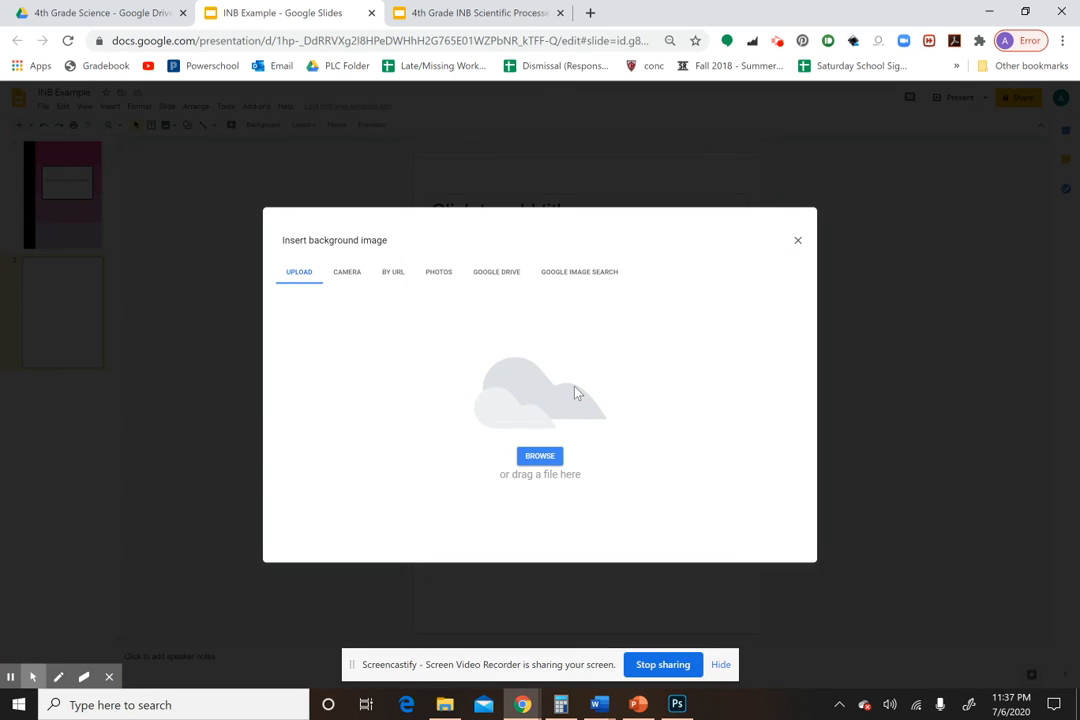
{"action": "left_click", "coordinate": [576, 278]}
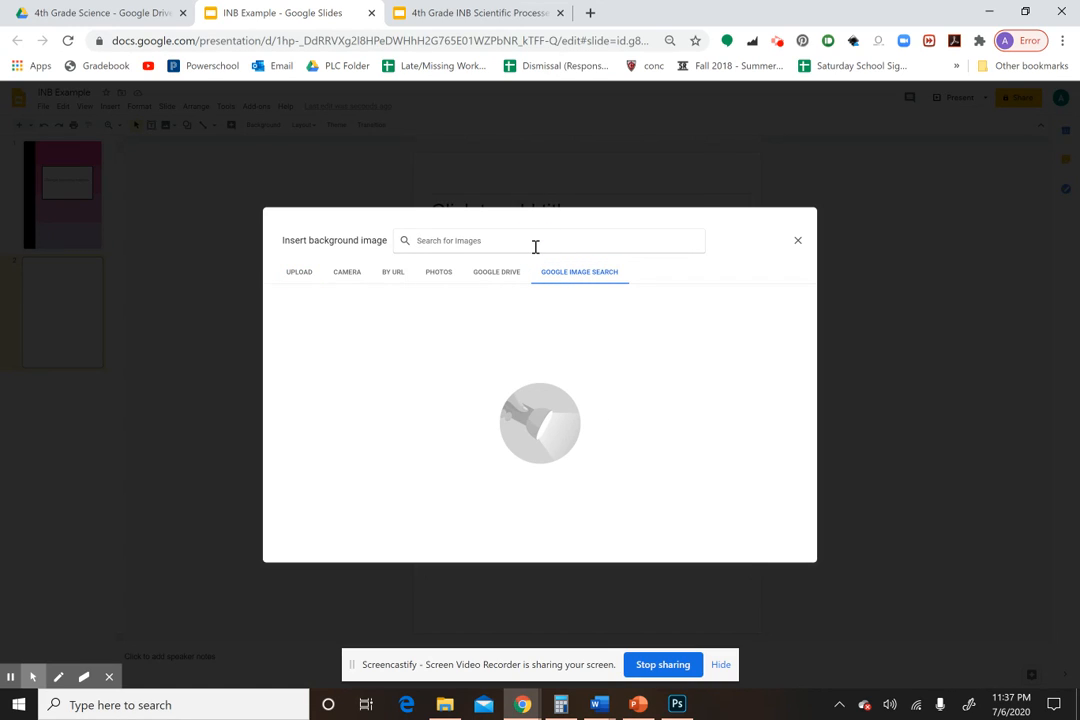
{"action": "type", "text": "college ru"}
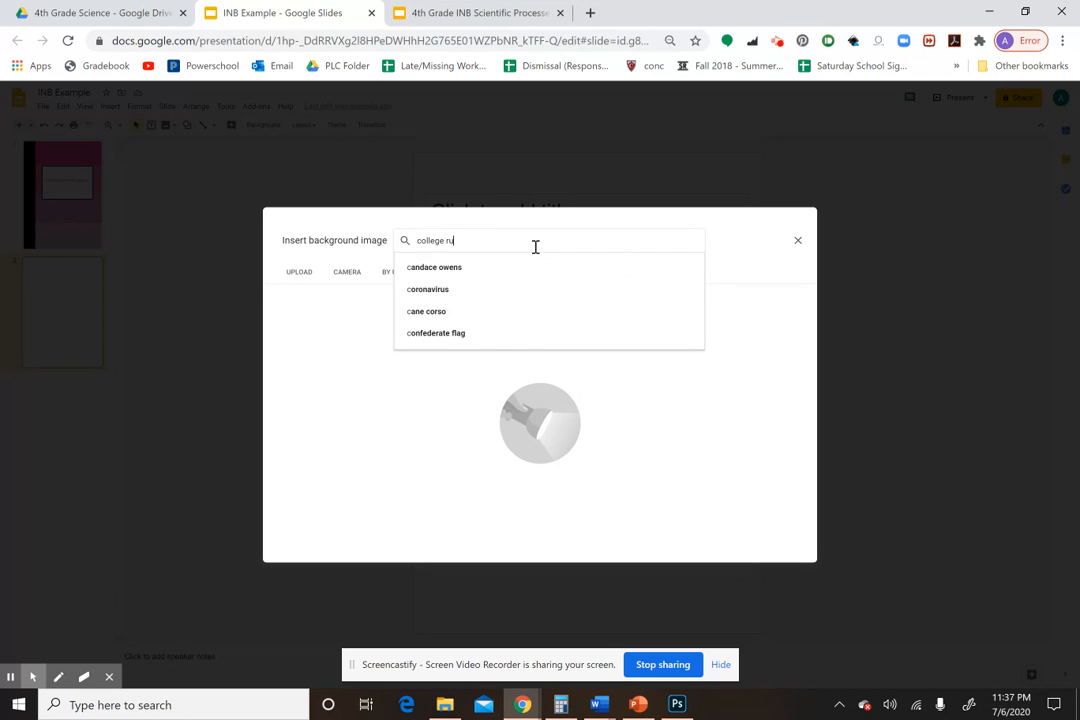
{"action": "type", "text": "led paper"}
{"action": "key", "text": "Return"}
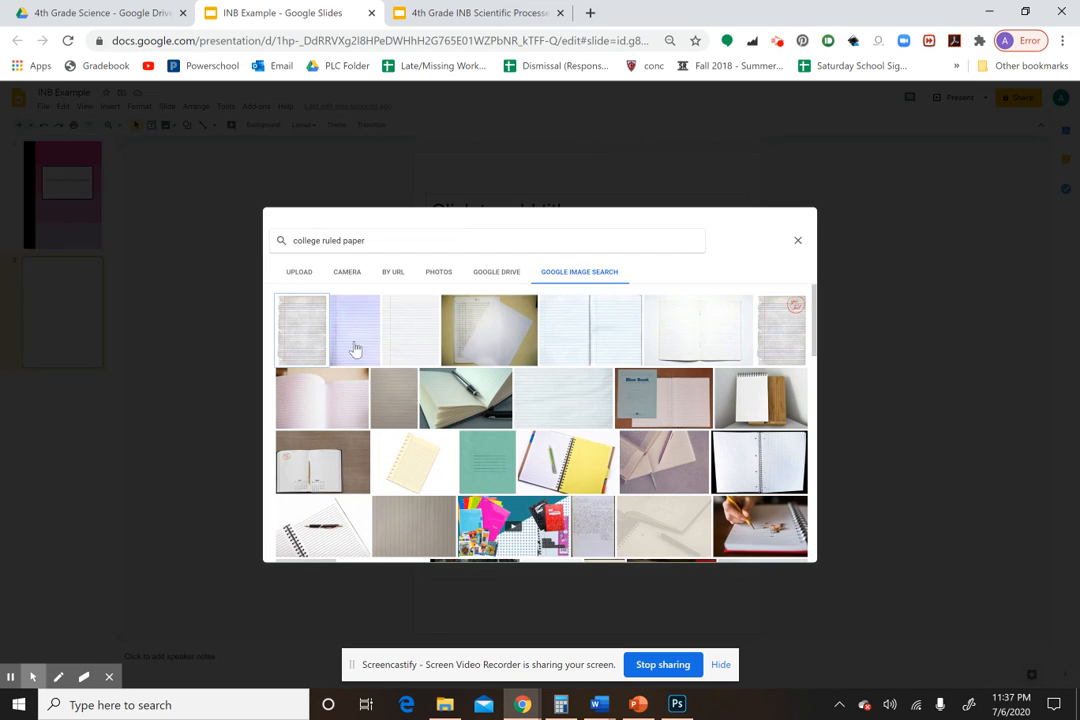
{"action": "left_click", "coordinate": [404, 335]}
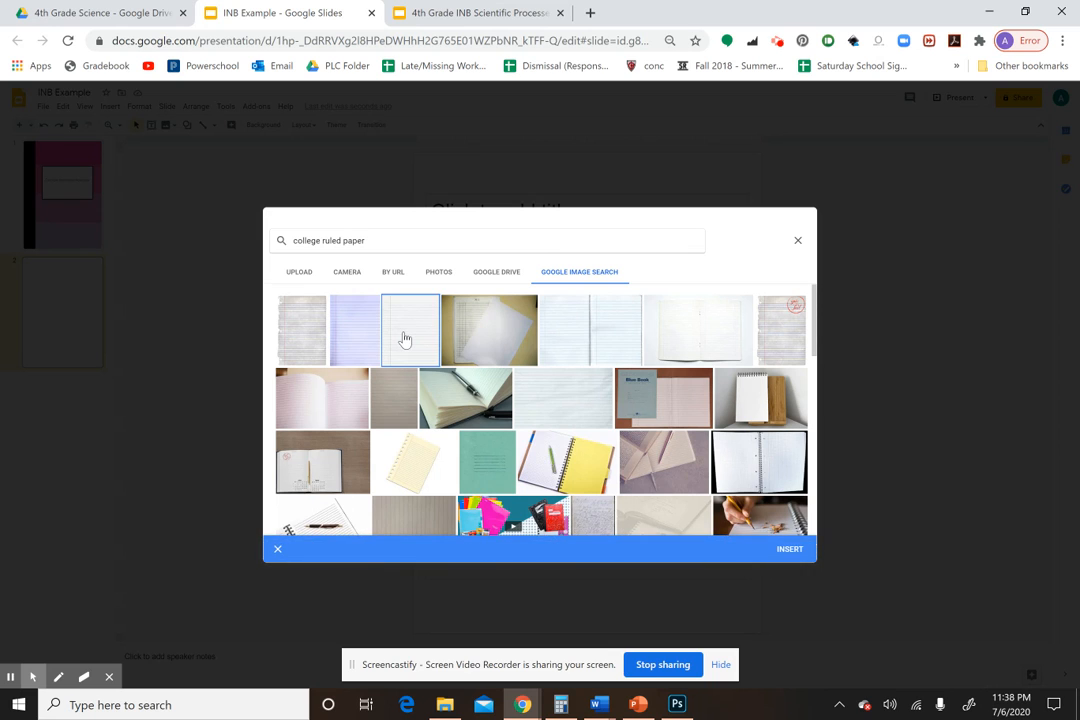
{"action": "left_click", "coordinate": [789, 550]}
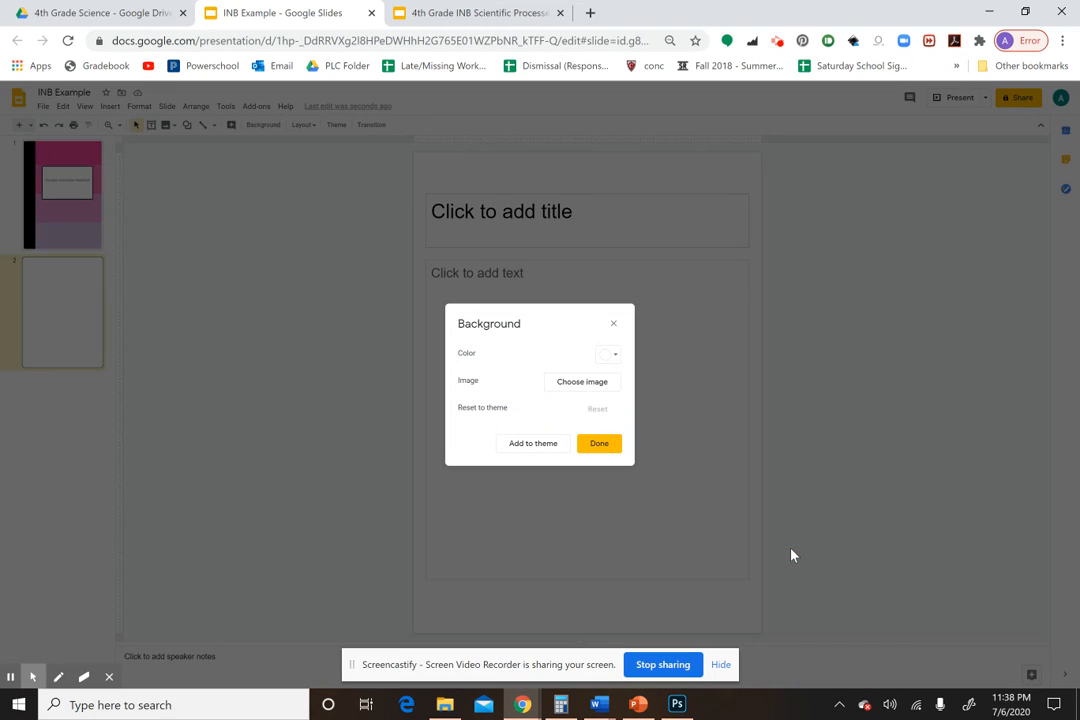
{"action": "left_click", "coordinate": [599, 443]}
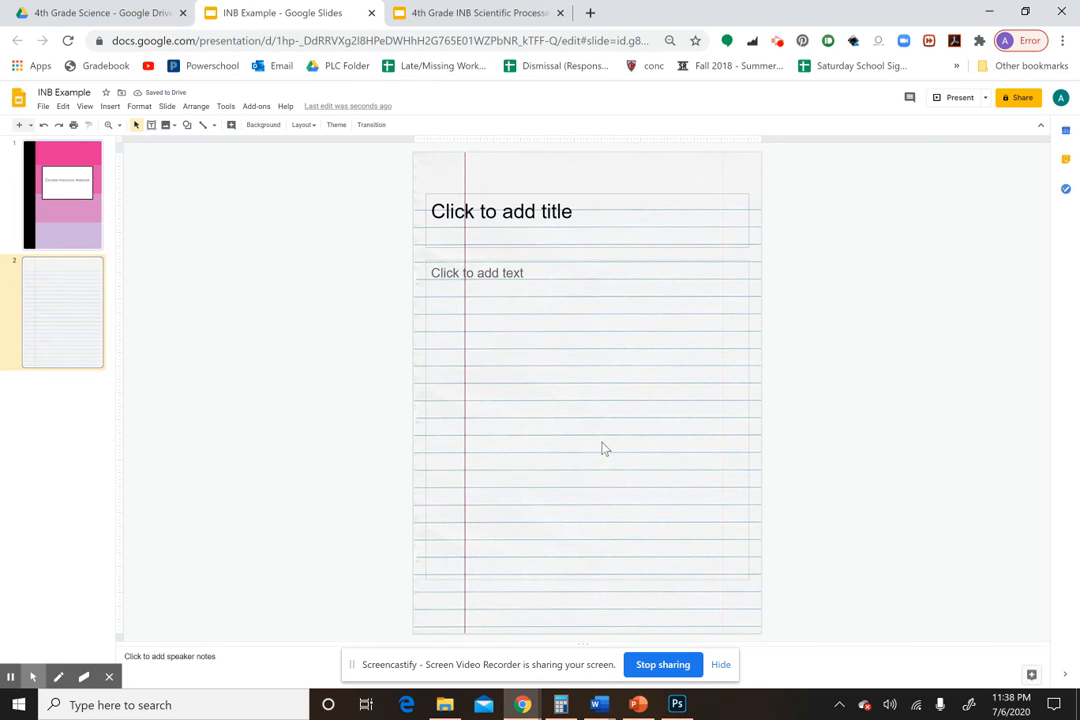
Step: Enter "TEKS" as slide 2's title and move the title box up above the first ruled line
{"action": "left_click", "coordinate": [545, 204]}
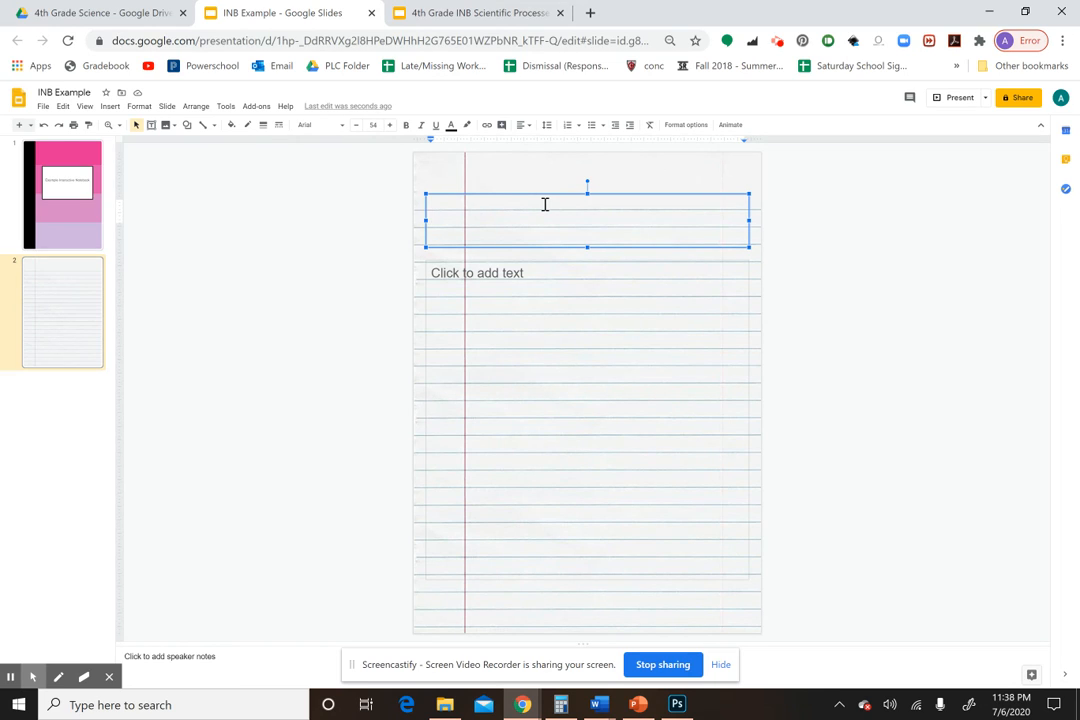
{"action": "type", "text": "TEKS"}
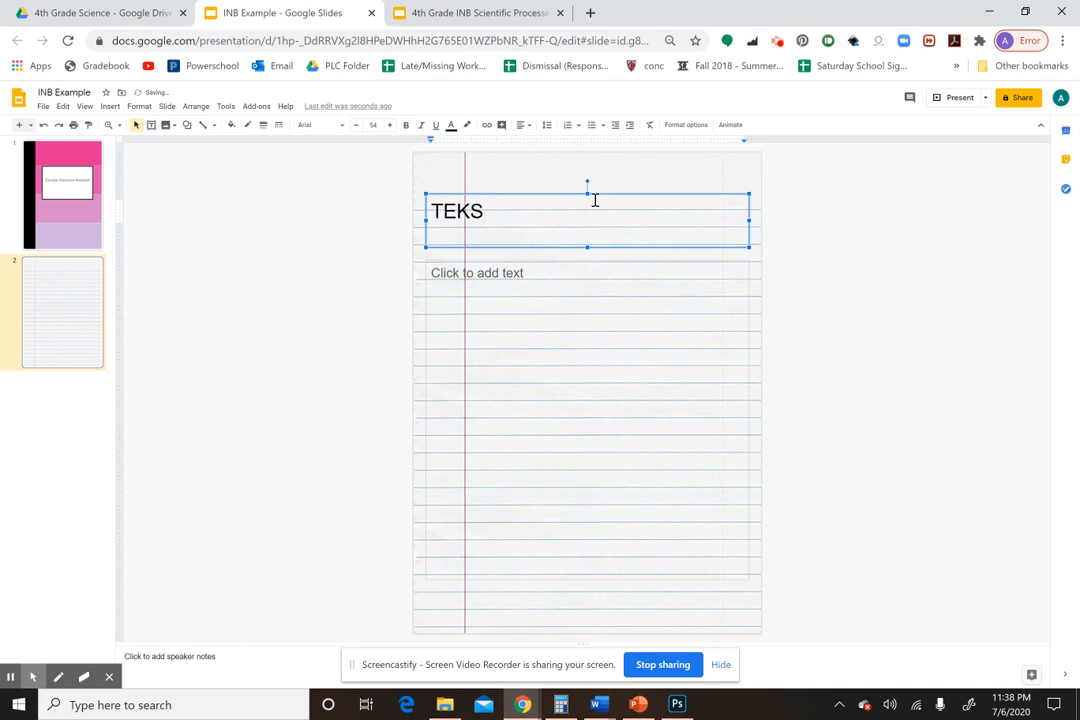
{"action": "left_click_drag", "start_coordinate": [569, 192], "coordinate": [568, 174]}
Step: Extend the body text box up to just below the title and enter "TEKS Here" in it
{"action": "left_click", "coordinate": [516, 261]}
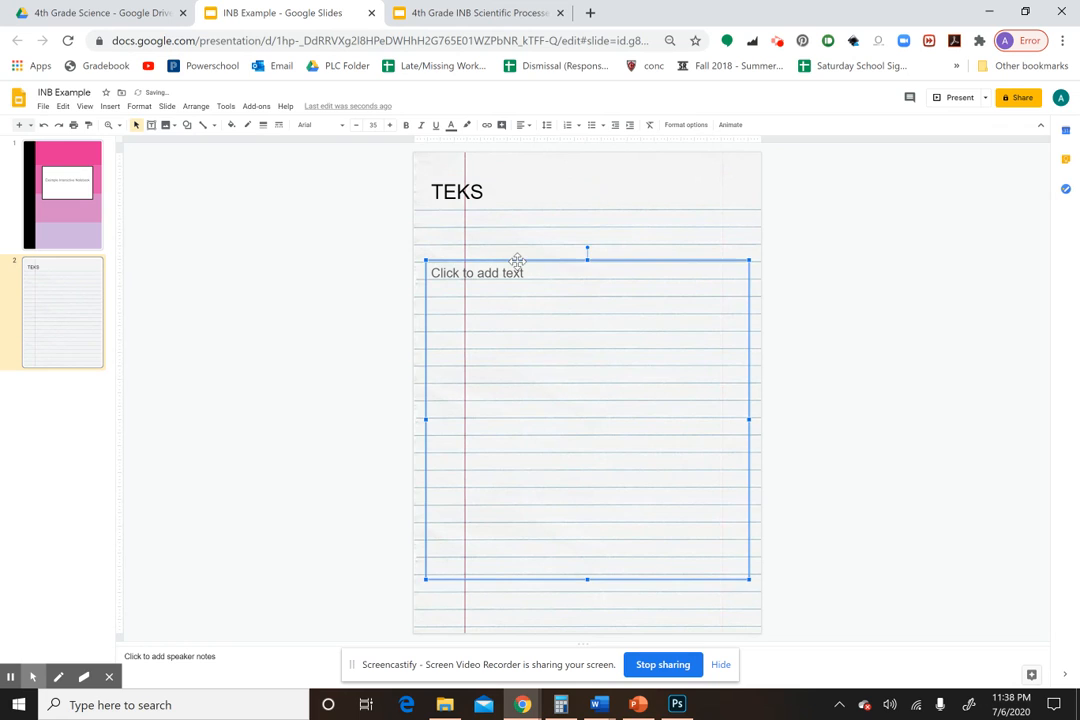
{"action": "left_click_drag", "start_coordinate": [586, 250], "coordinate": [586, 222]}
{"action": "left_click", "coordinate": [535, 235]}
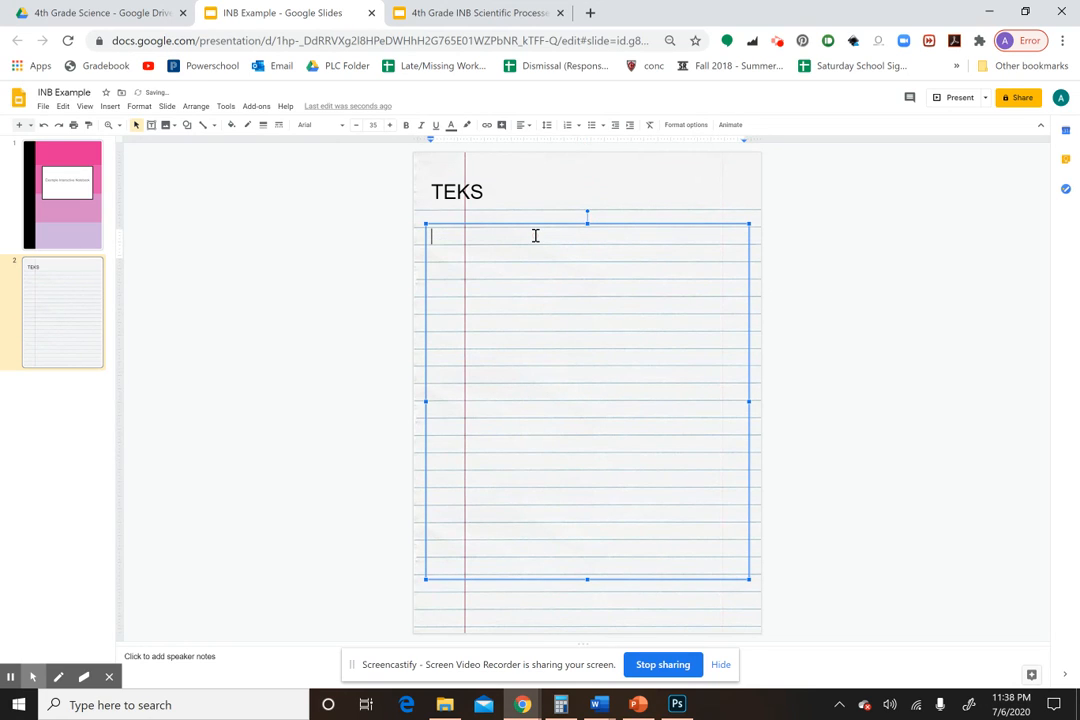
{"action": "type", "text": "TEKS Here"}
{"action": "left_click", "coordinate": [405, 257]}
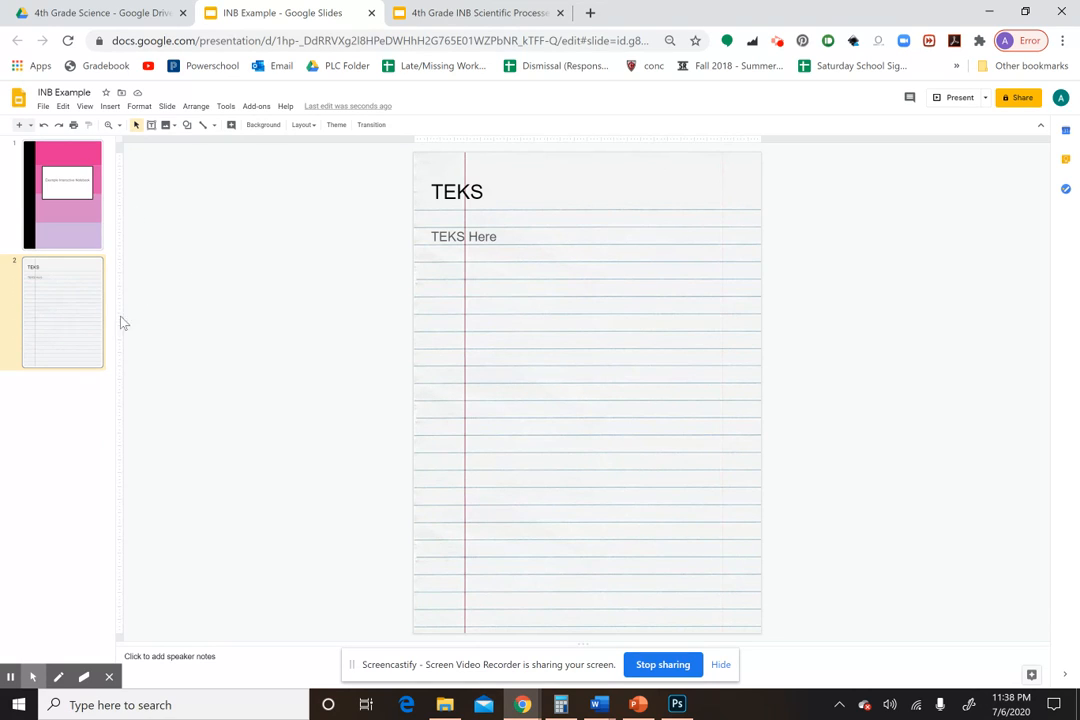
Step: Duplicate the lined TEKS slide to create a third slide
{"action": "left_click", "coordinate": [19, 124]}
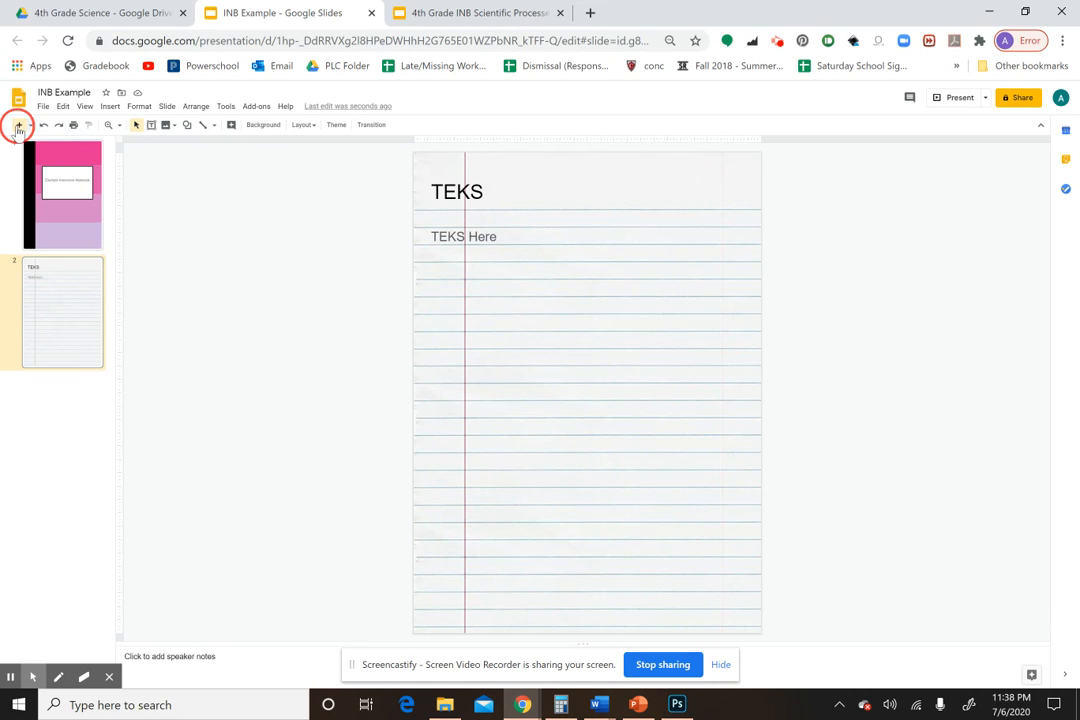
{"action": "key", "text": "Delete"}
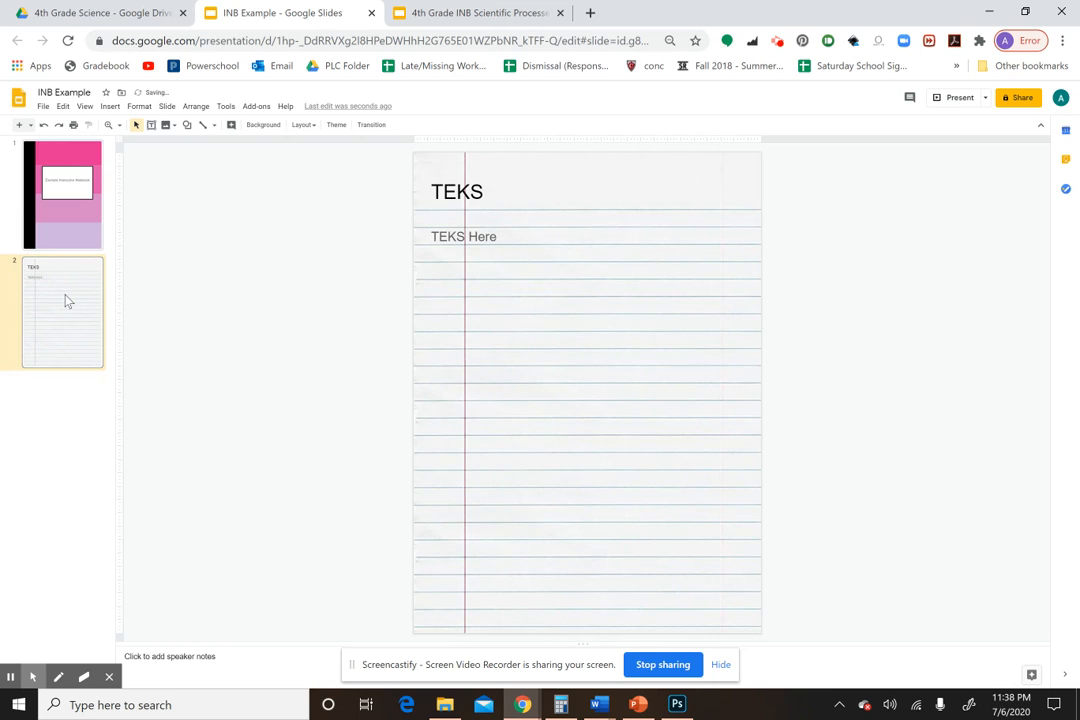
{"action": "right_click", "coordinate": [65, 296]}
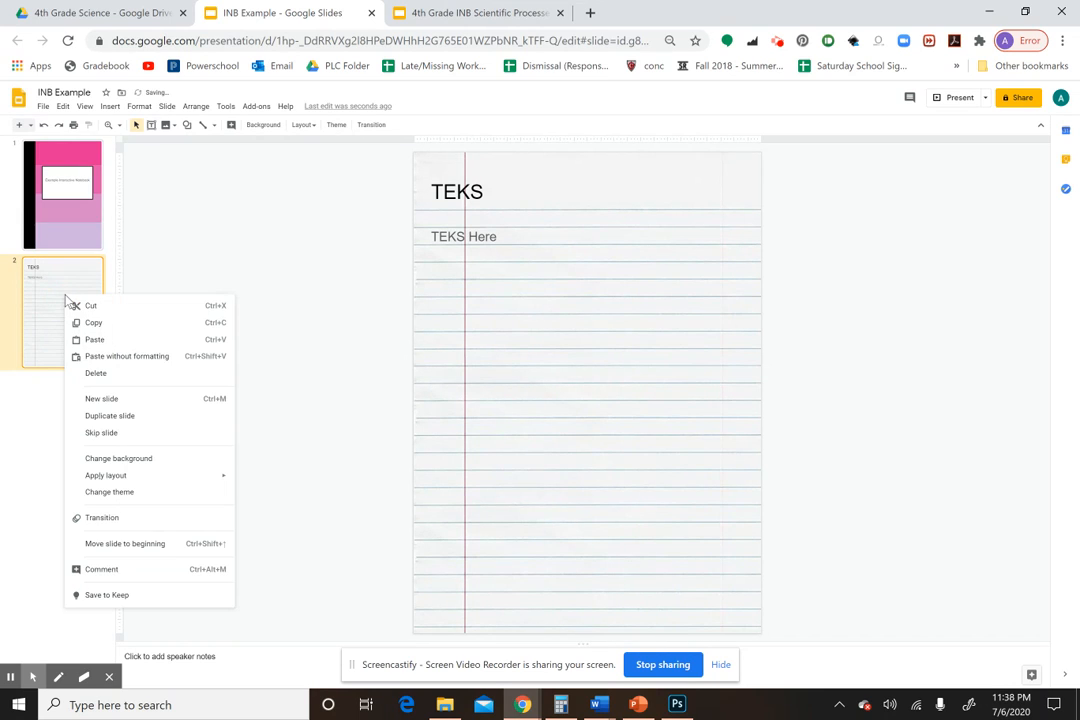
{"action": "left_click", "coordinate": [105, 416]}
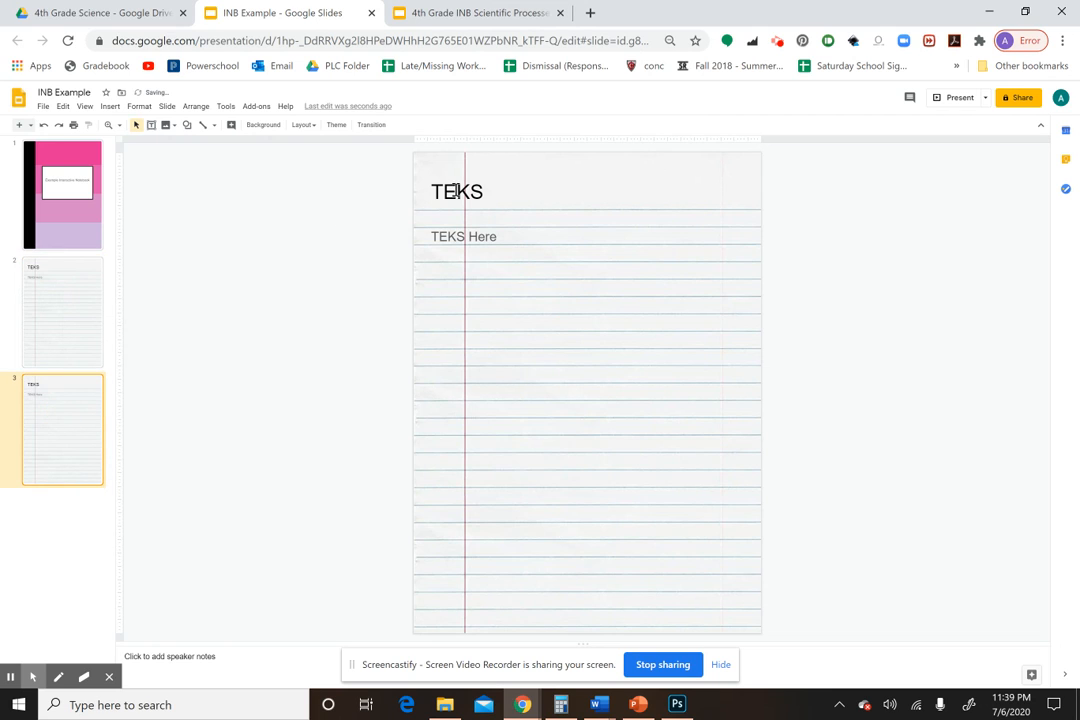
Step: Delete the "TEKS" title box and the "TEKS Here" body box from slide 3, leaving only the lined background
{"action": "left_click", "coordinate": [530, 175]}
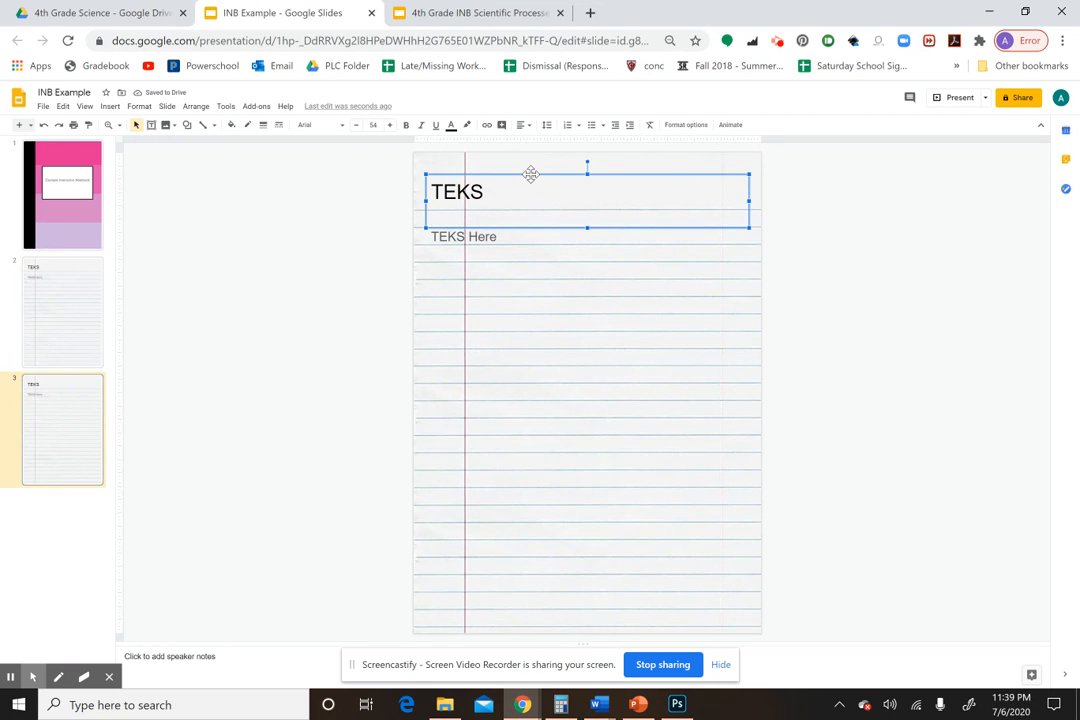
{"action": "key", "text": "Delete"}
{"action": "left_click", "coordinate": [501, 235]}
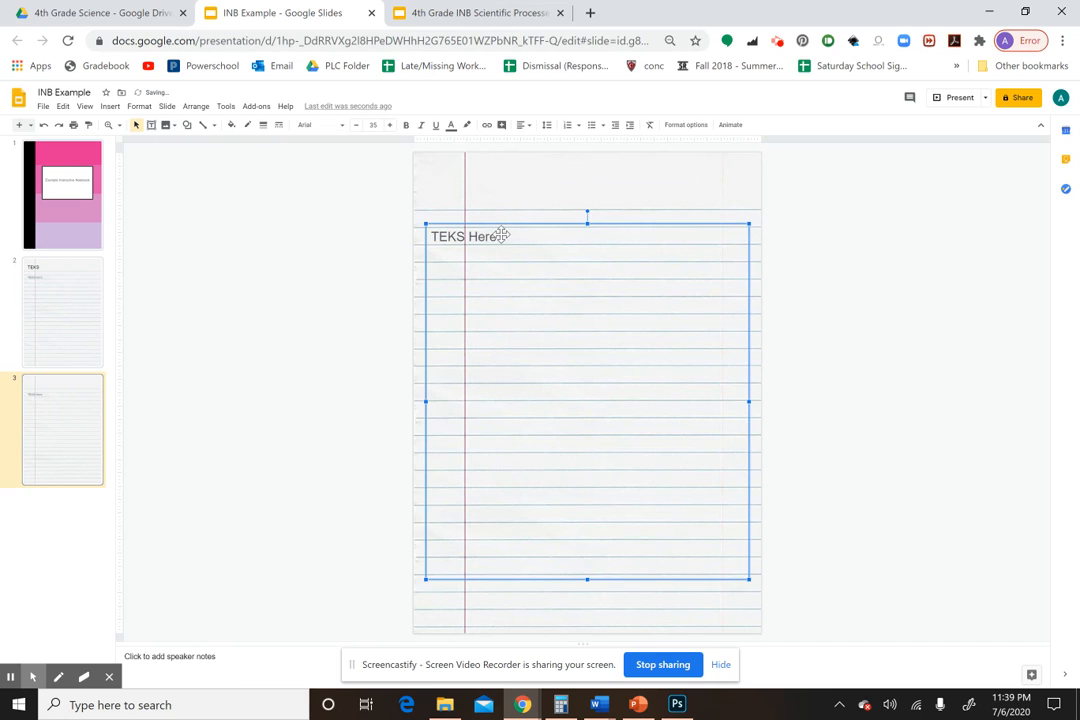
{"action": "key", "text": "Delete"}
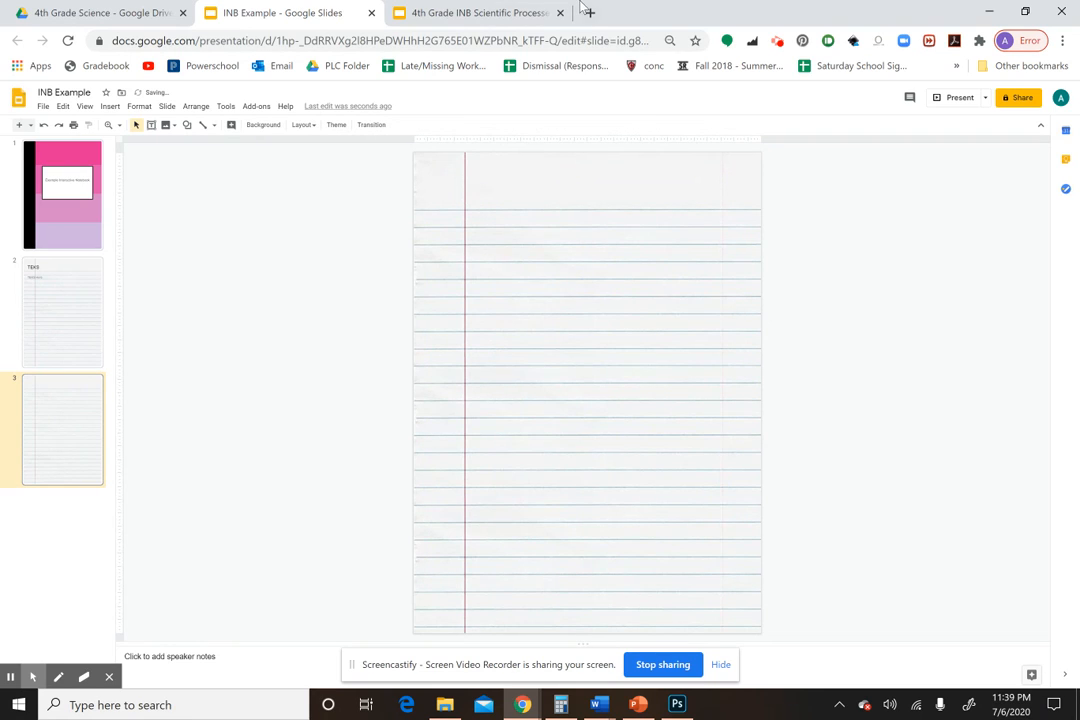
Step: Search Google images in a new tab for "microscope" and copy the picture of the National 131-RLED-MS compound microscope
{"action": "left_click", "coordinate": [590, 12]}
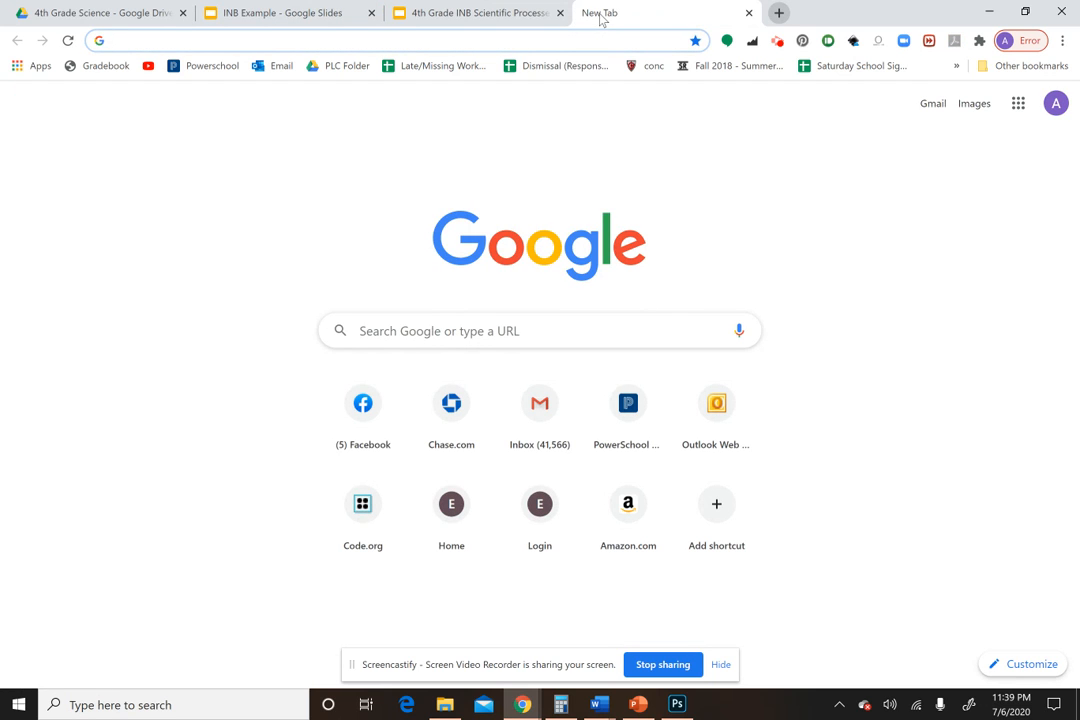
{"action": "type", "text": "micro"}
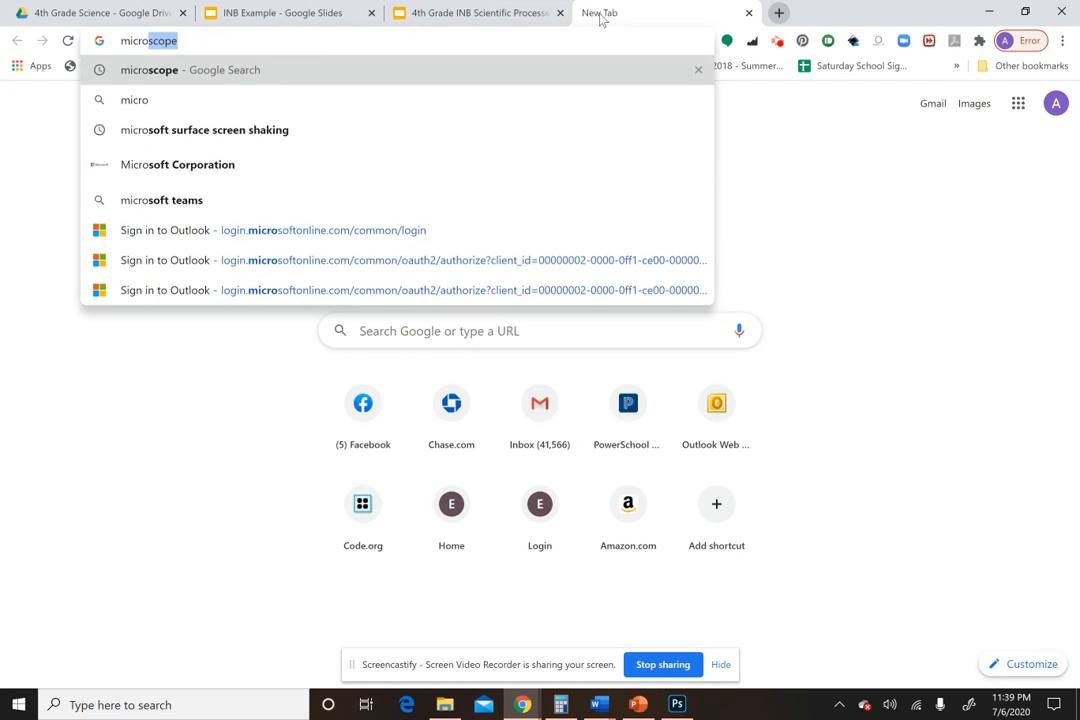
{"action": "key", "text": "Return"}
{"action": "left_click", "coordinate": [296, 159]}
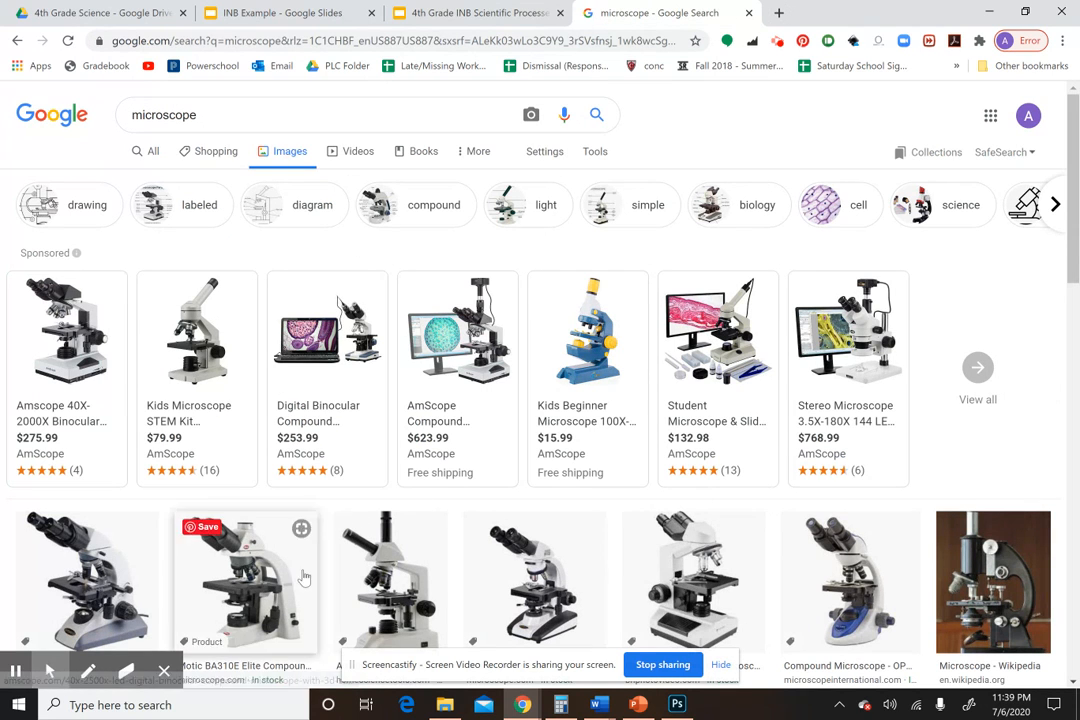
{"action": "scroll", "coordinate": [1068, 175], "scroll_direction": "down", "scroll_amount": 3}
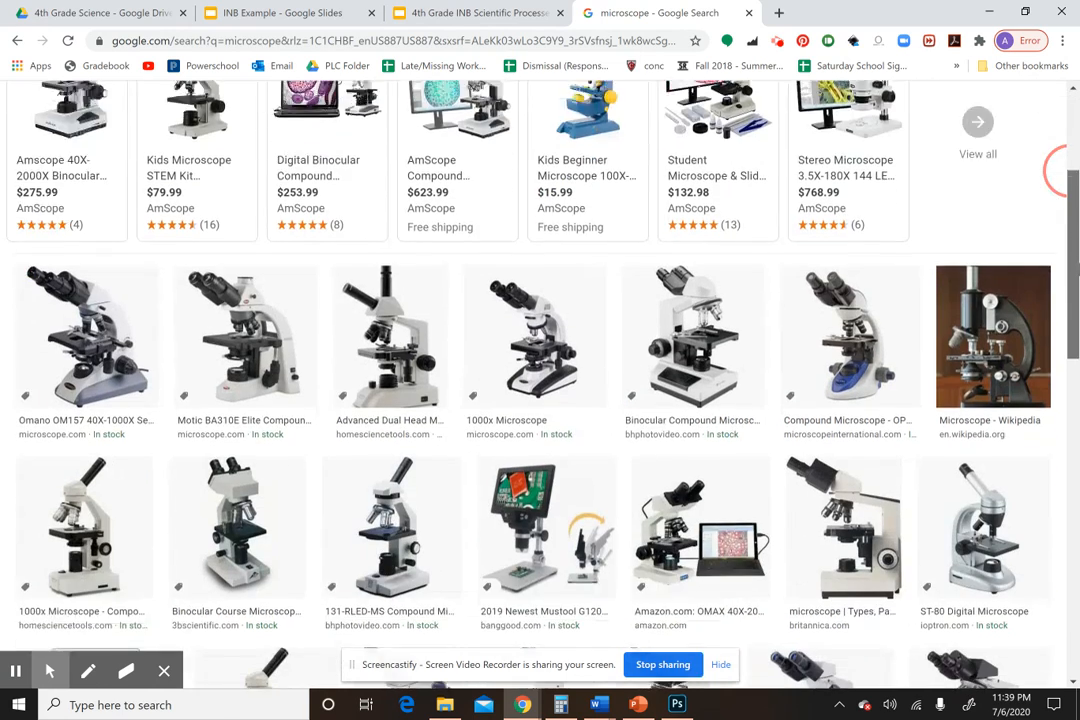
{"action": "left_click", "coordinate": [400, 428]}
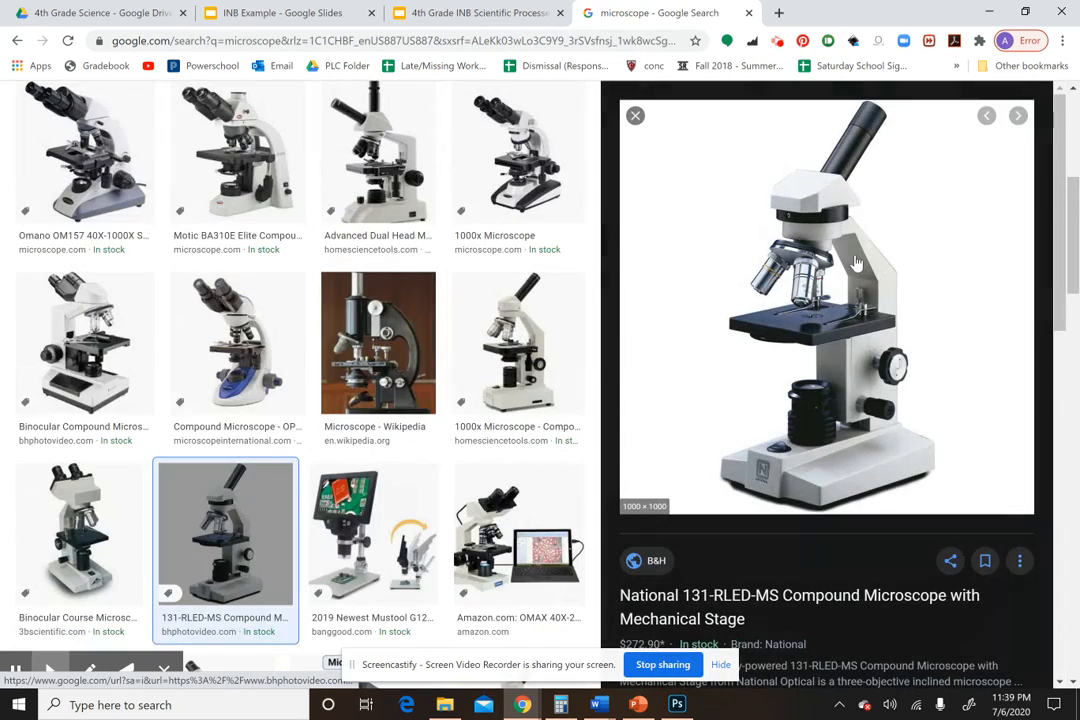
{"action": "right_click", "coordinate": [909, 186]}
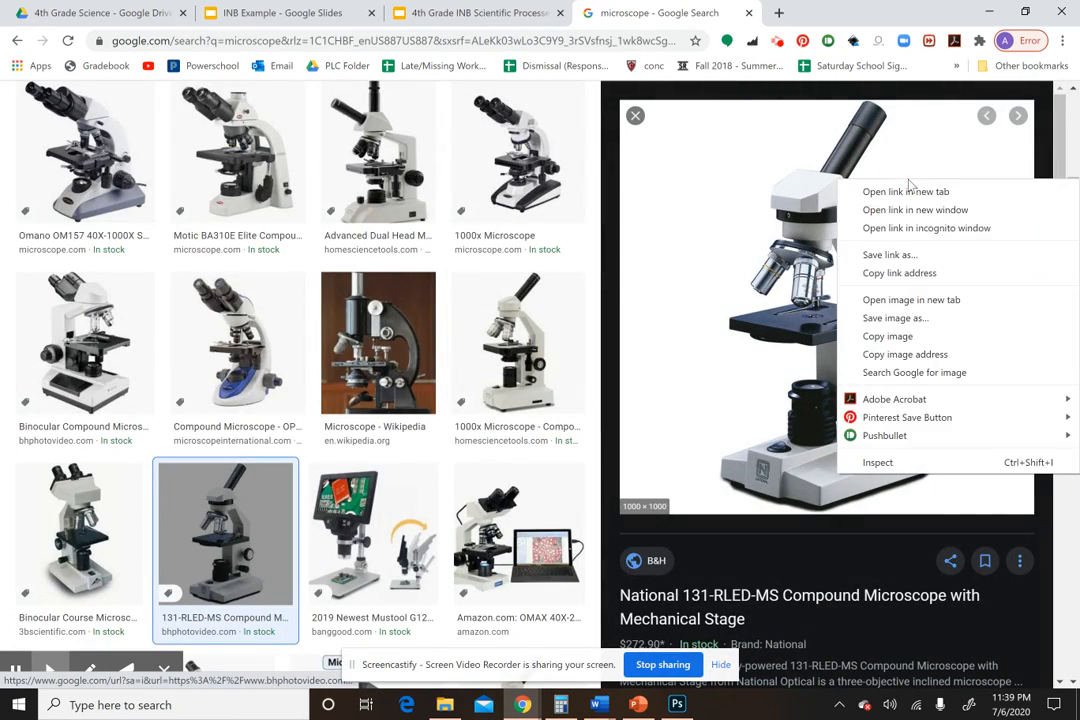
{"action": "left_click", "coordinate": [887, 337]}
Step: Paste the microscope picture onto slide 3 of INB Example, shrink it to about half size and place it in the page's upper-right area
{"action": "left_click", "coordinate": [225, 10]}
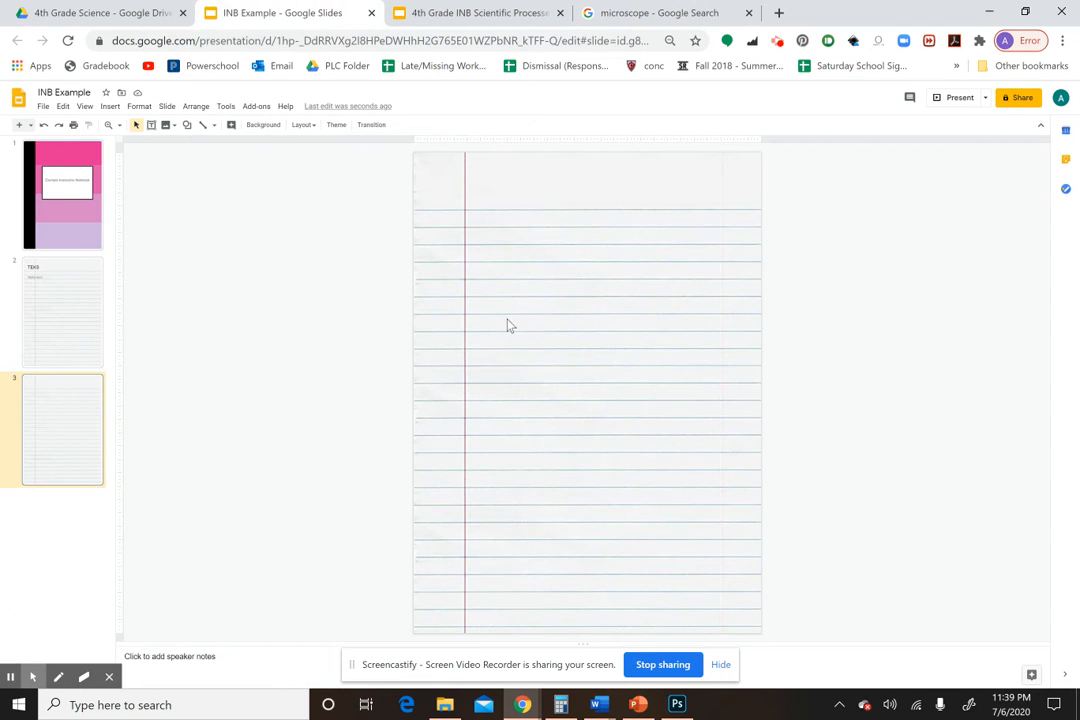
{"action": "key", "text": "ctrl+v"}
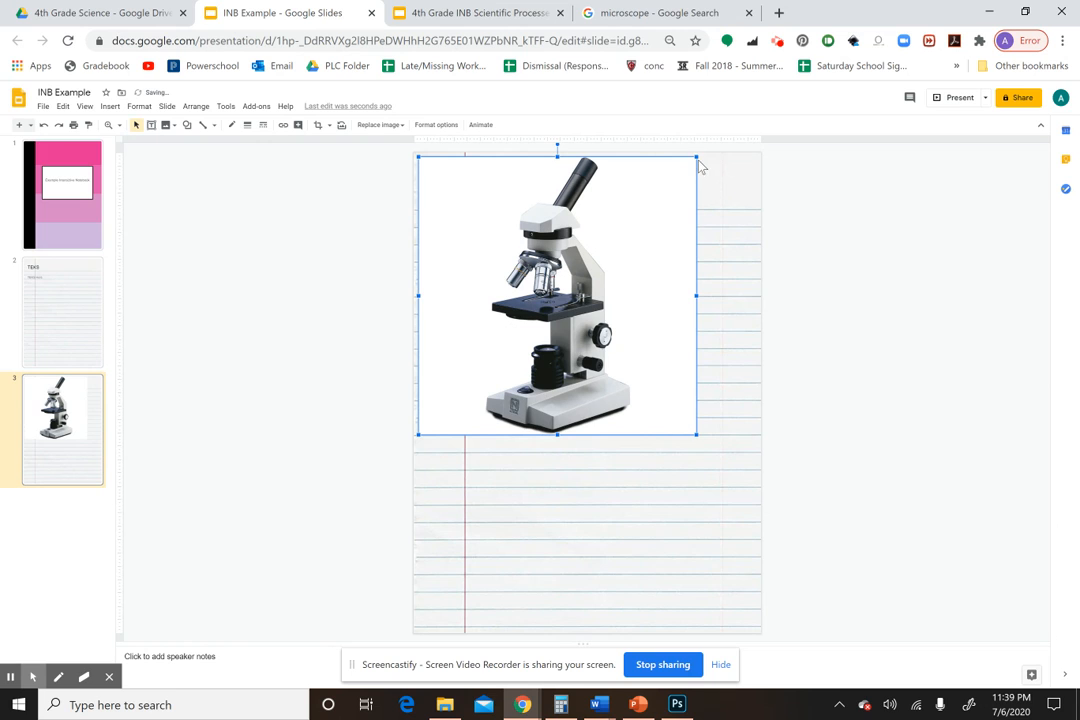
{"action": "left_click_drag", "start_coordinate": [598, 298], "coordinate": [577, 335]}
{"action": "left_click_drag", "start_coordinate": [481, 356], "coordinate": [641, 285]}
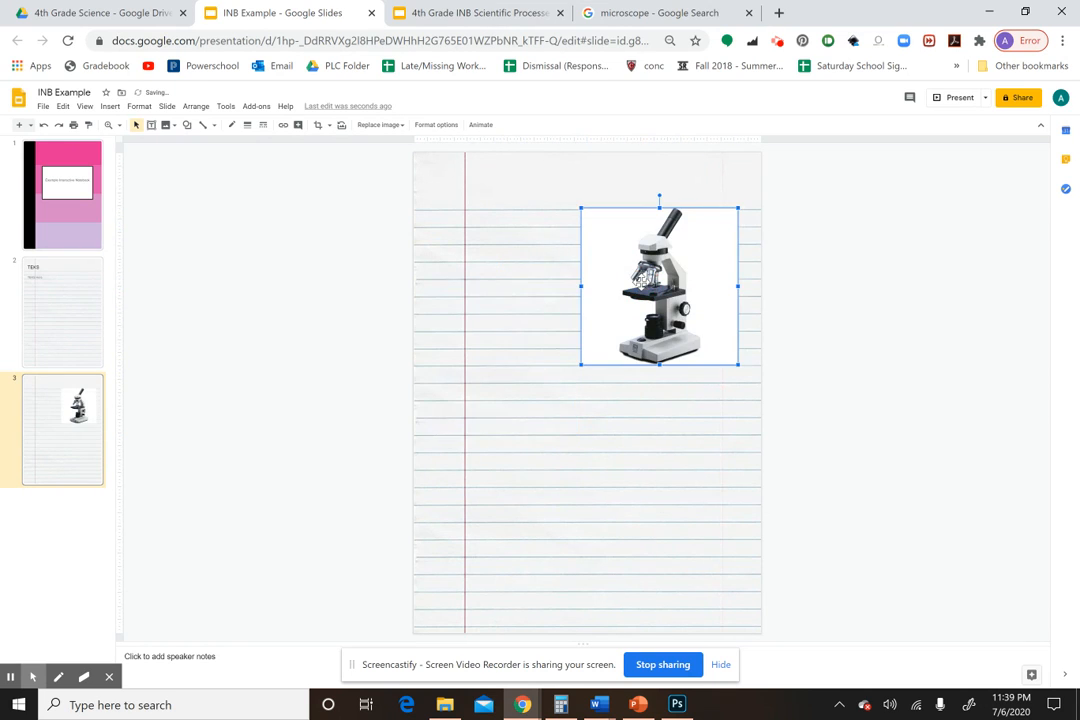
Step: Open the format options for the microscope picture on slide 3
{"action": "left_click", "coordinate": [436, 125]}
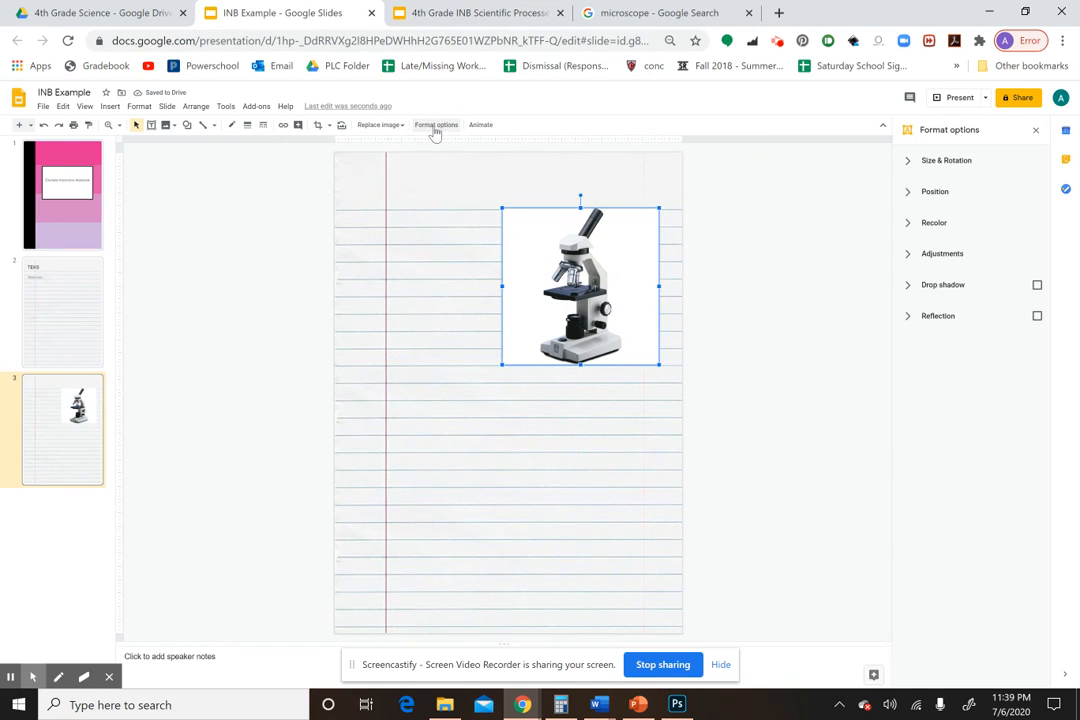